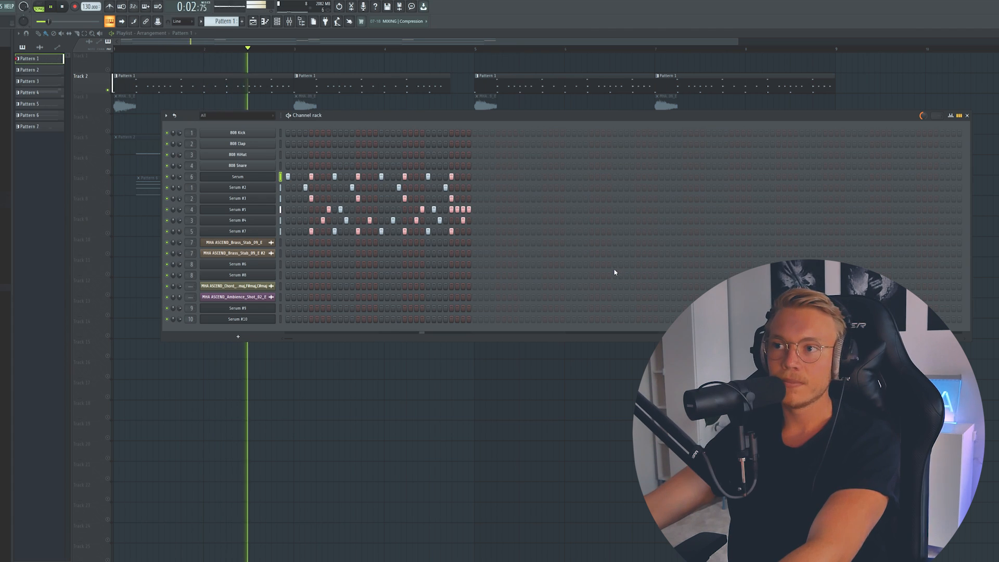
Stop the playback and close the open Serum window.
{"action": "key", "text": "space"}
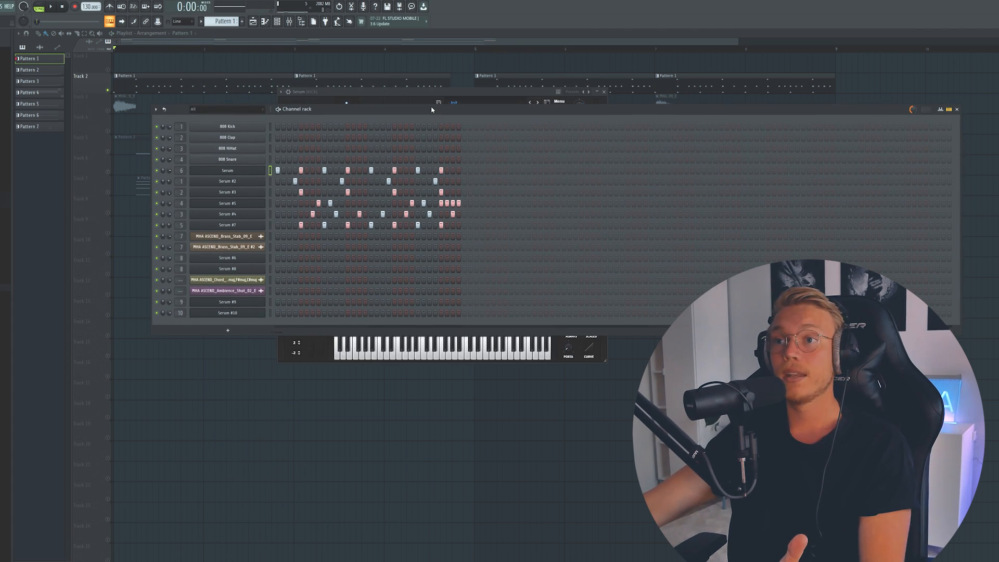
{"action": "left_click", "coordinate": [604, 92]}
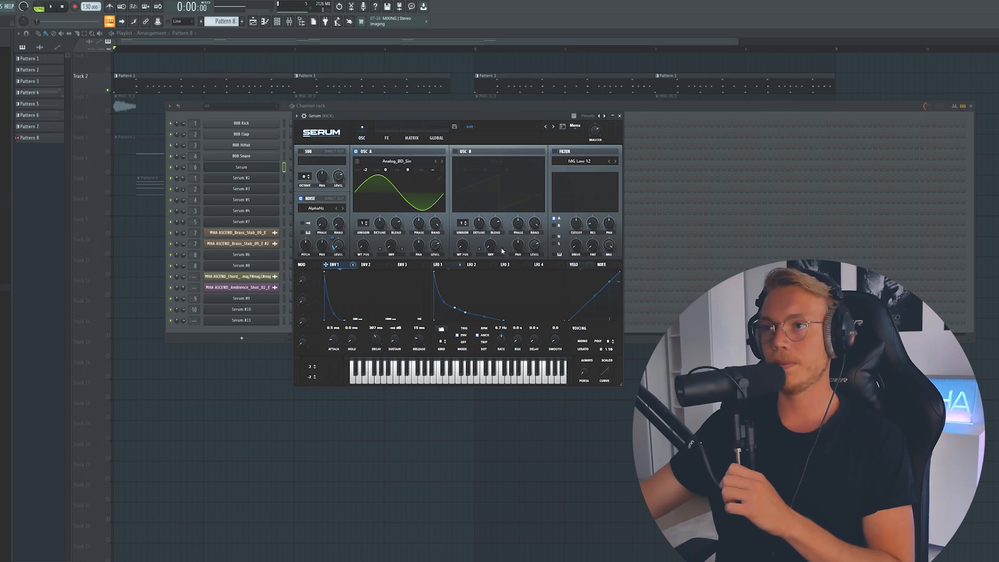
Load the Analog_BD_Sin wavetable in oscillator A and set its octave to -2, leaving the sub oscillator off.
{"action": "mouse_move", "coordinate": [529, 232]}
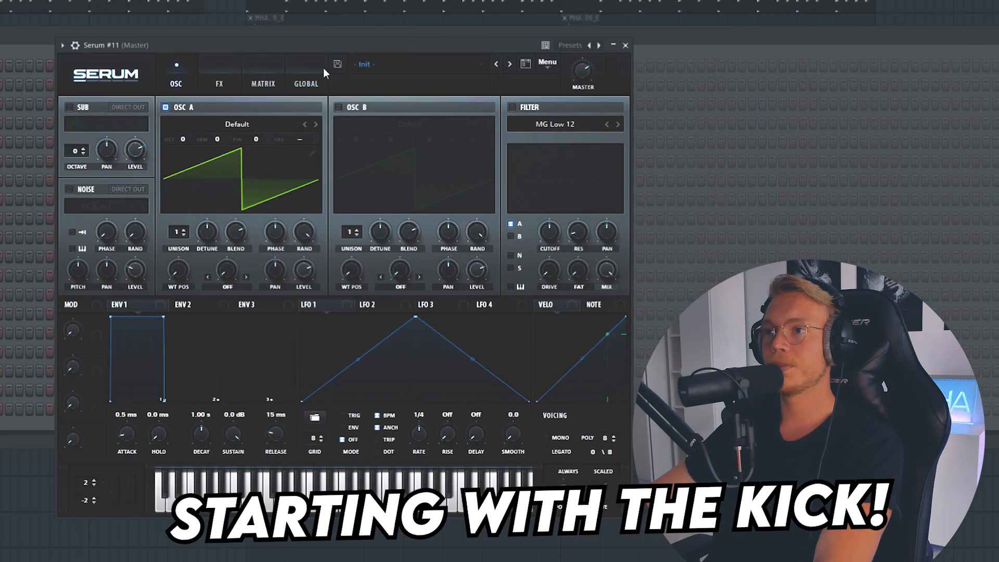
{"action": "left_click", "coordinate": [281, 124]}
{"action": "mouse_move", "coordinate": [291, 139]}
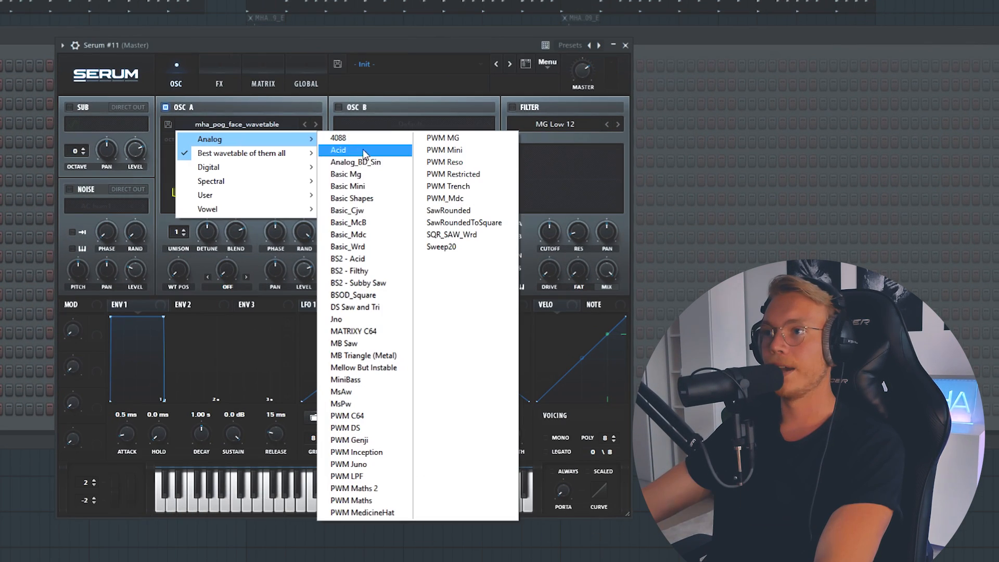
{"action": "left_click", "coordinate": [358, 162]}
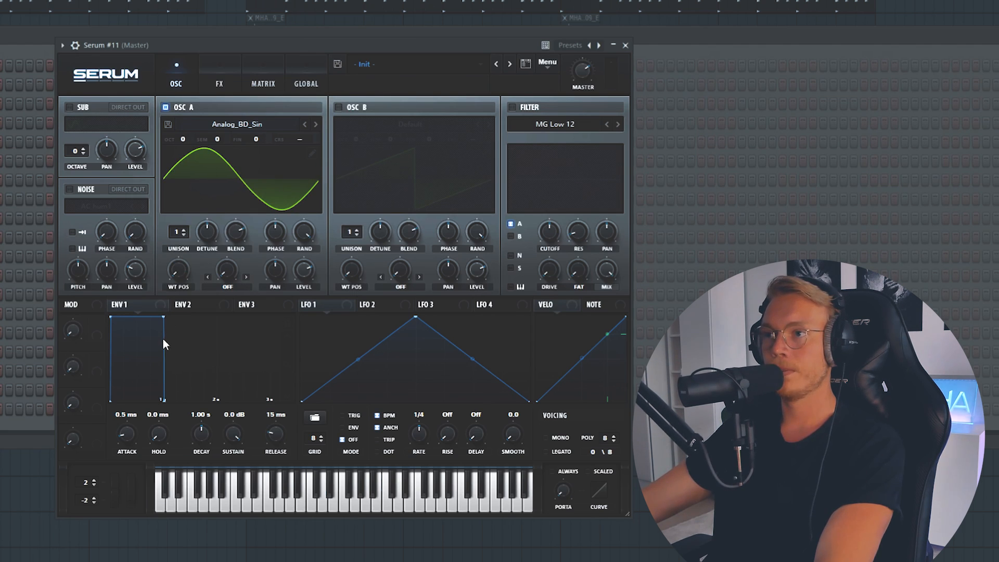
{"action": "left_click_drag", "start_coordinate": [233, 49], "coordinate": [221, 51]}
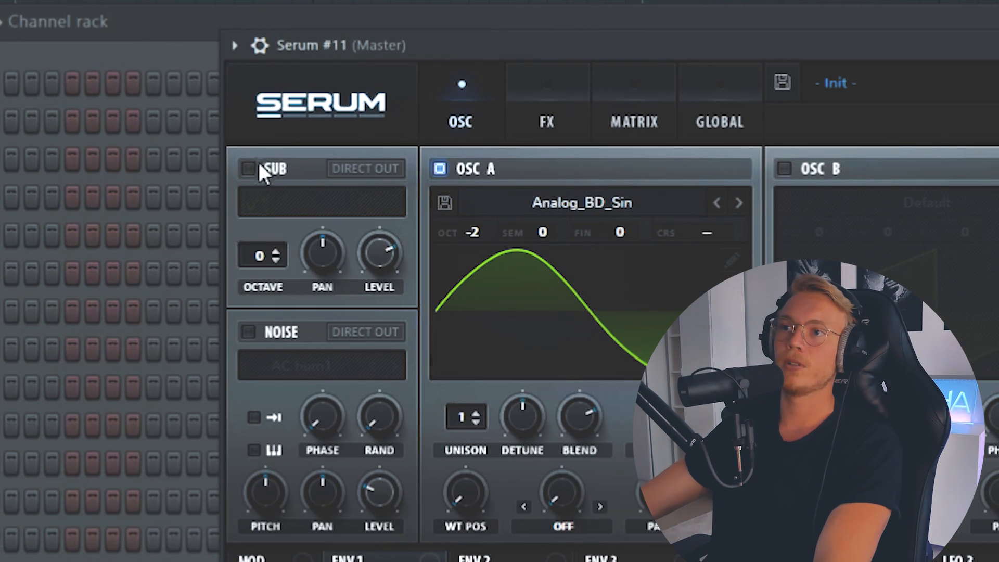
{"action": "left_click", "coordinate": [62, 109]}
{"action": "left_click", "coordinate": [248, 169]}
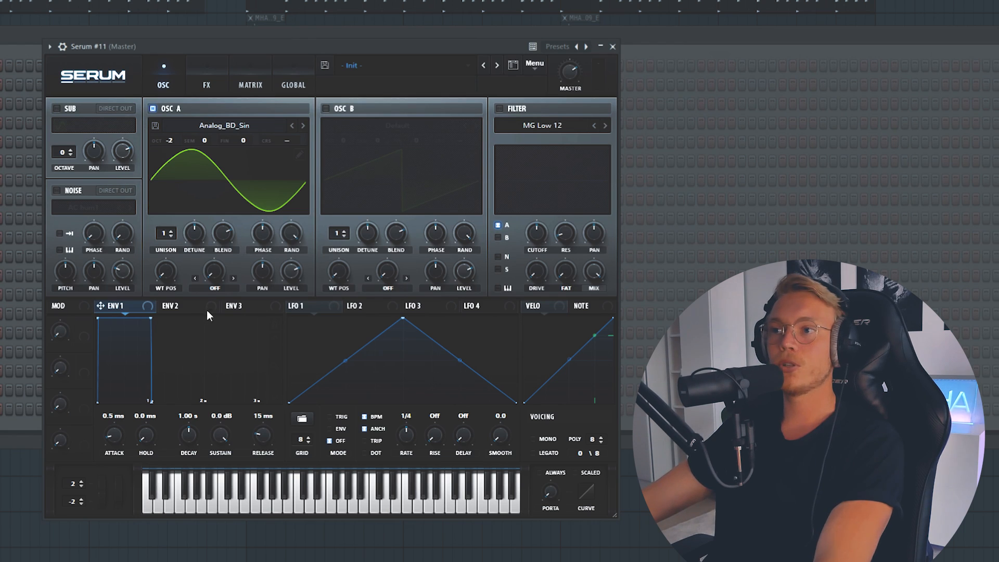
Set envelope 1's sustain to -oo dB and shorten its decay to about 423 ms.
{"action": "left_click_drag", "start_coordinate": [224, 430], "coordinate": [192, 476]}
{"action": "left_click_drag", "start_coordinate": [194, 438], "coordinate": [194, 443]}
{"action": "left_click_drag", "start_coordinate": [244, 45], "coordinate": [233, 43]}
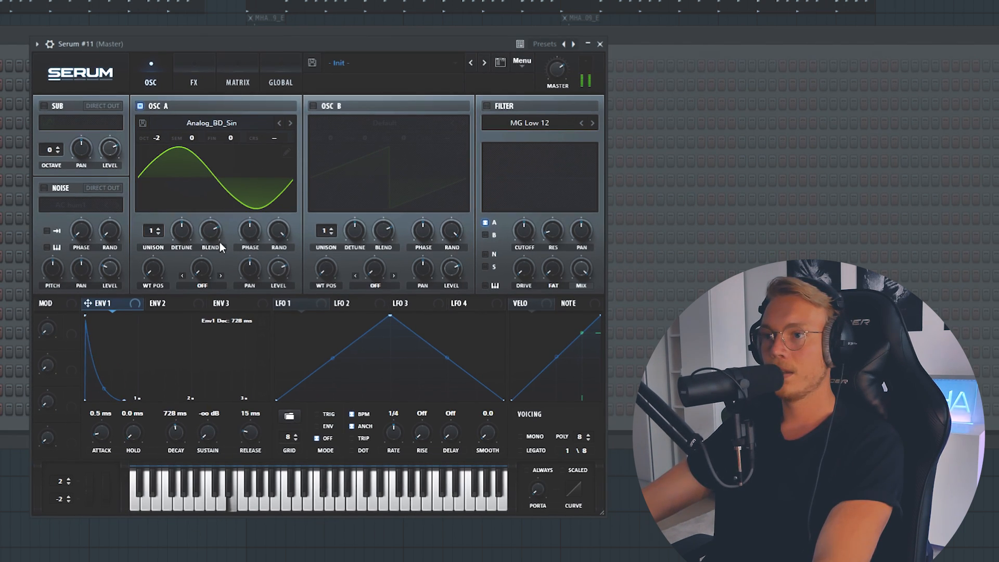
{"action": "scroll", "coordinate": [178, 437], "scroll_direction": "down", "scroll_amount": 1}
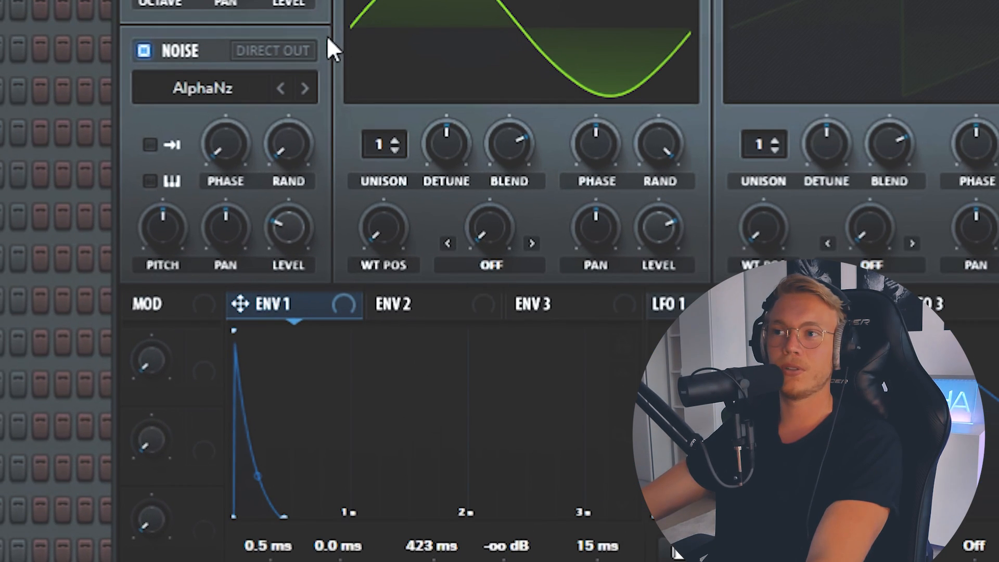
Modulate the AlphaNz noise level with envelope 1 and lower the base noise level to 0%.
{"action": "left_click_drag", "start_coordinate": [89, 300], "coordinate": [81, 265]}
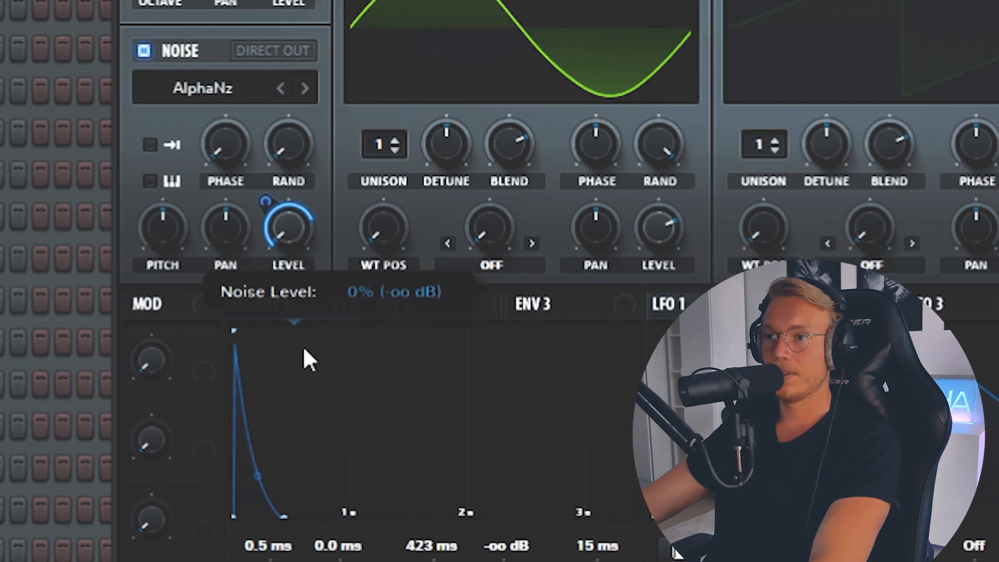
{"action": "left_click_drag", "start_coordinate": [268, 212], "coordinate": [76, 296]}
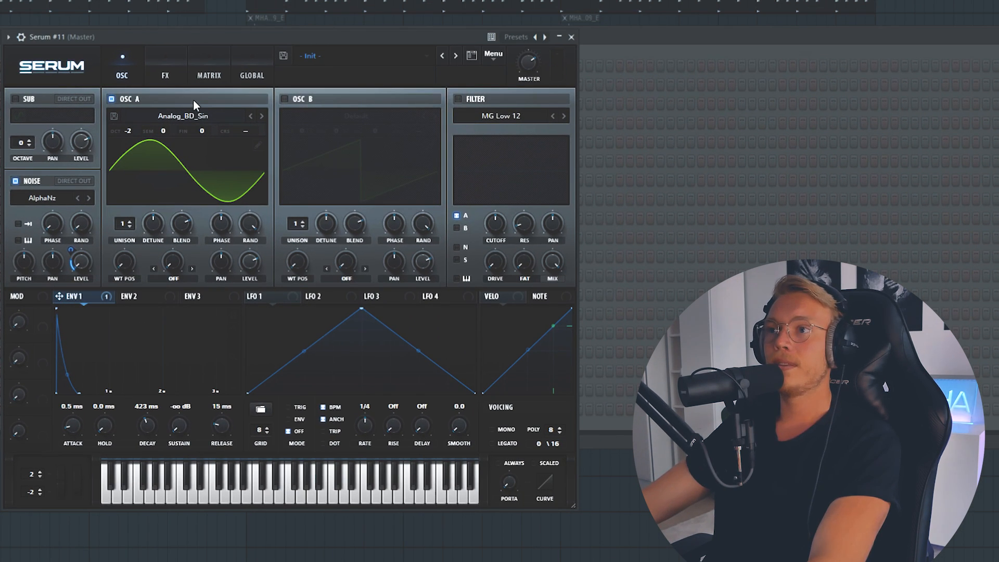
Reshape LFO 1 into a descending ramp and set it to envelope mode with BPM sync and anchoring off.
{"action": "left_click", "coordinate": [254, 296]}
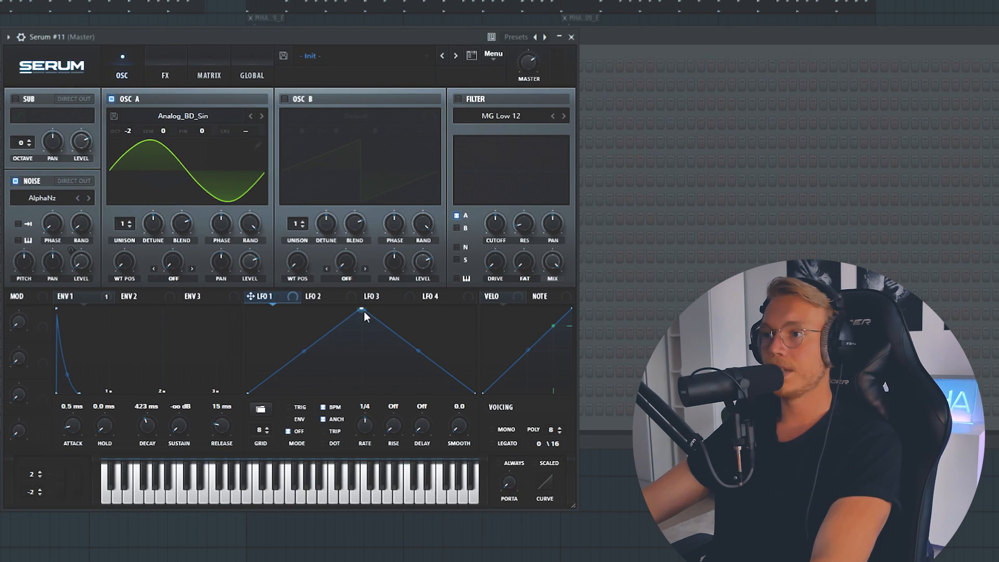
{"action": "left_click_drag", "start_coordinate": [362, 309], "coordinate": [247, 309]}
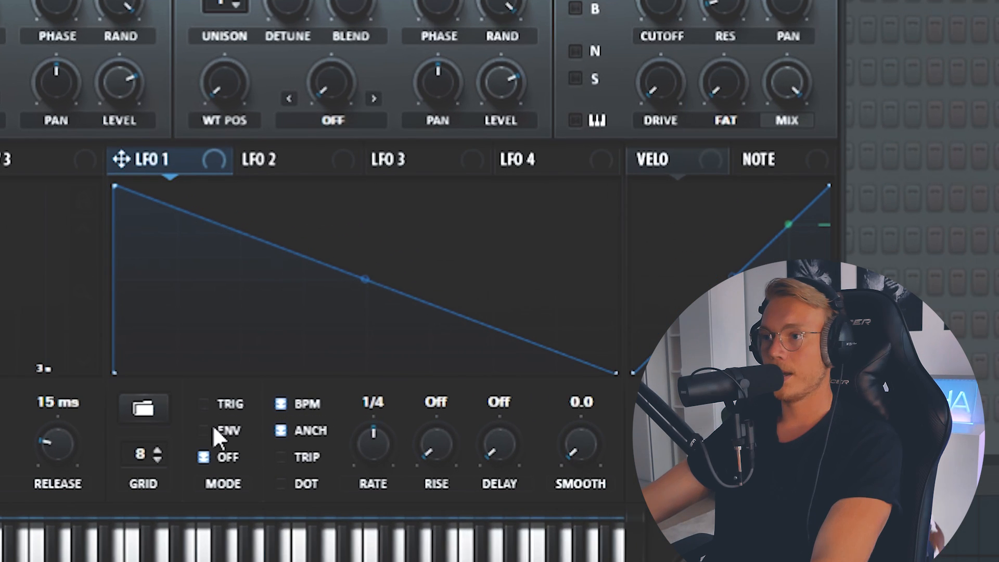
{"action": "left_click", "coordinate": [287, 419]}
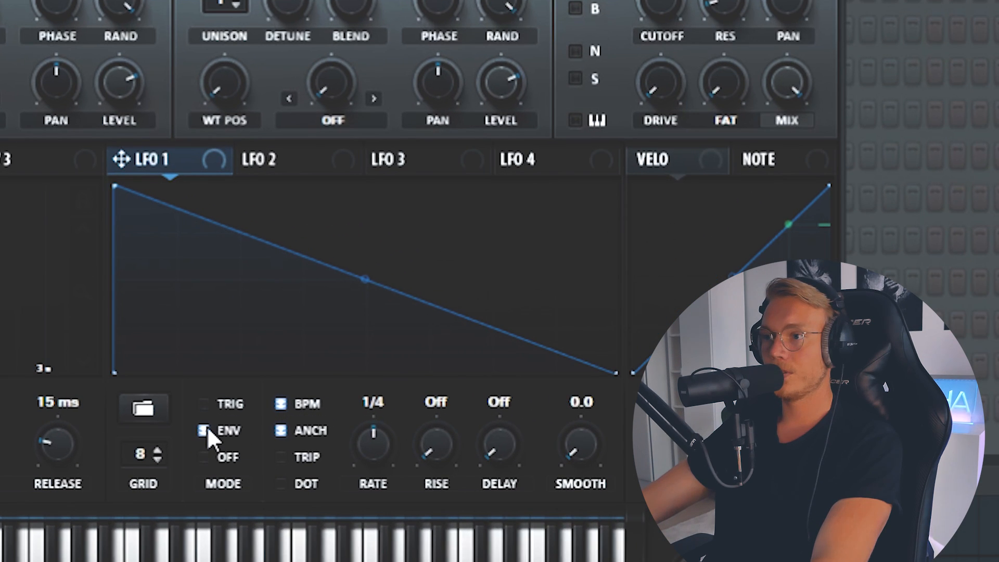
{"action": "left_click", "coordinate": [289, 404]}
{"action": "left_click", "coordinate": [283, 425]}
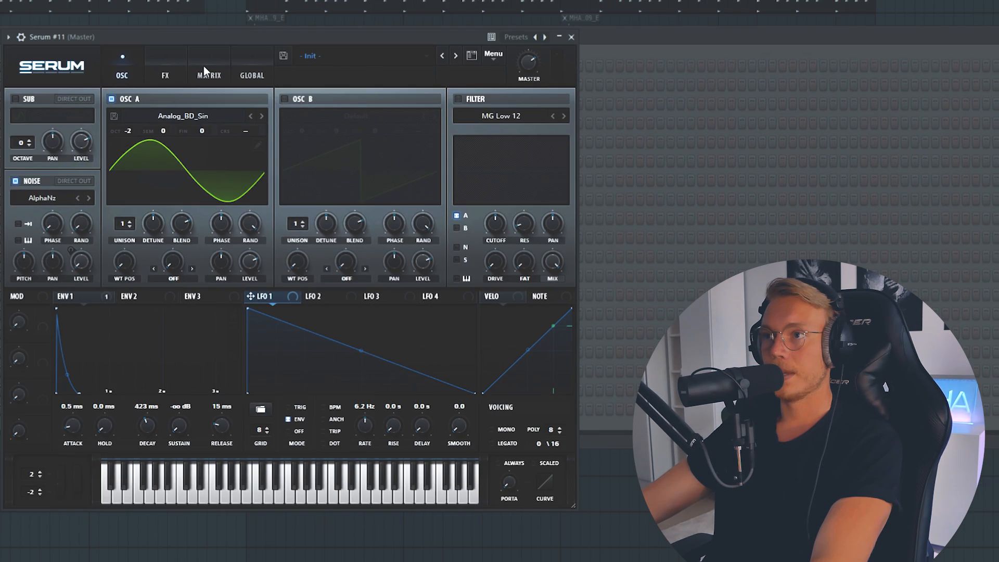
Add a modulation matrix row with LFO 1 as source and the global Mast.Tun as destination.
{"action": "left_click", "coordinate": [206, 71]}
{"action": "left_click", "coordinate": [34, 139]}
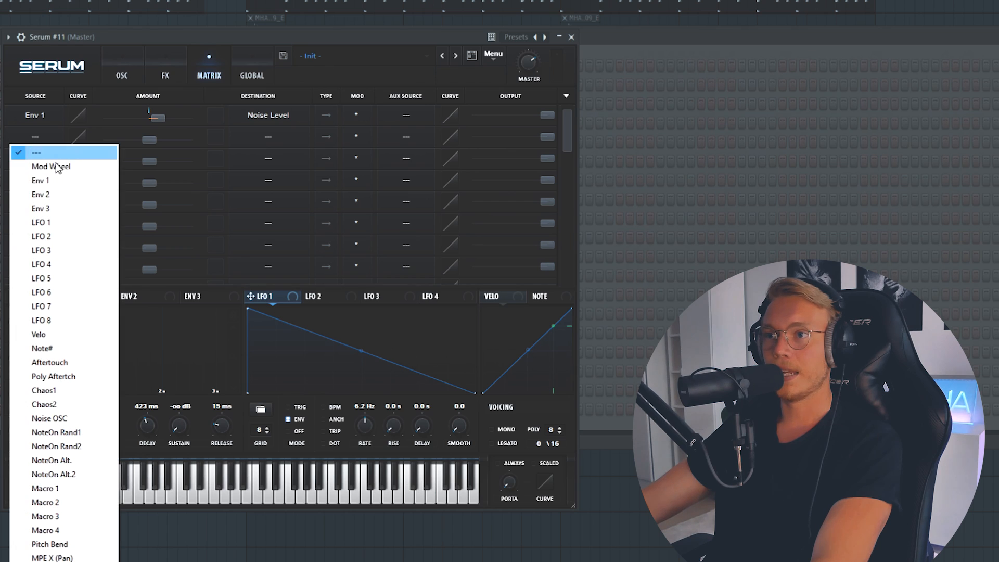
{"action": "left_click", "coordinate": [59, 222]}
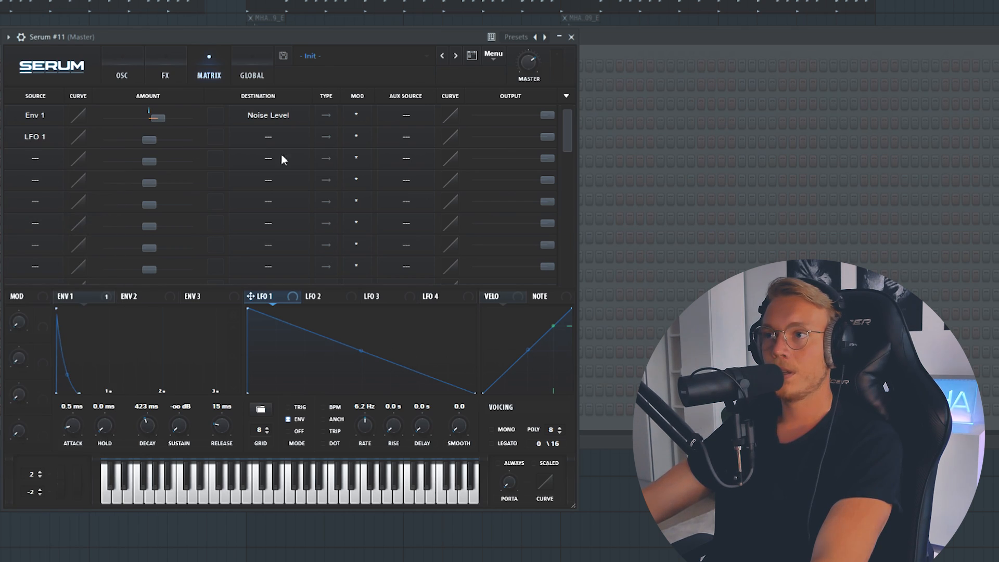
{"action": "left_click", "coordinate": [260, 137]}
{"action": "mouse_move", "coordinate": [309, 254]}
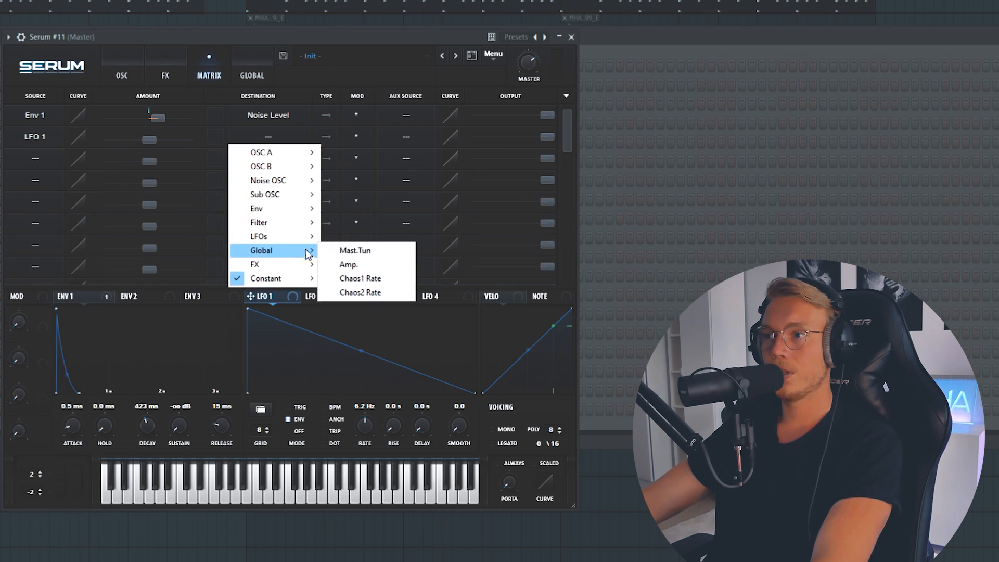
{"action": "left_click", "coordinate": [359, 251]}
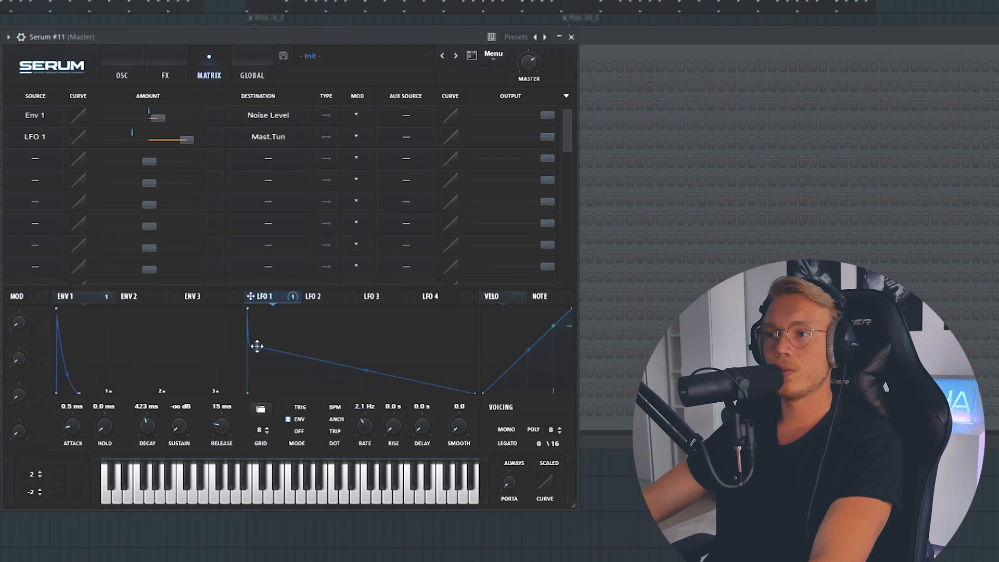
Reshape LFO 1's ramp with added points so that it drops steeply first and tapers off gradually.
{"action": "double_click", "coordinate": [257, 346]}
{"action": "left_click", "coordinate": [151, 299]}
{"action": "left_click", "coordinate": [92, 302]}
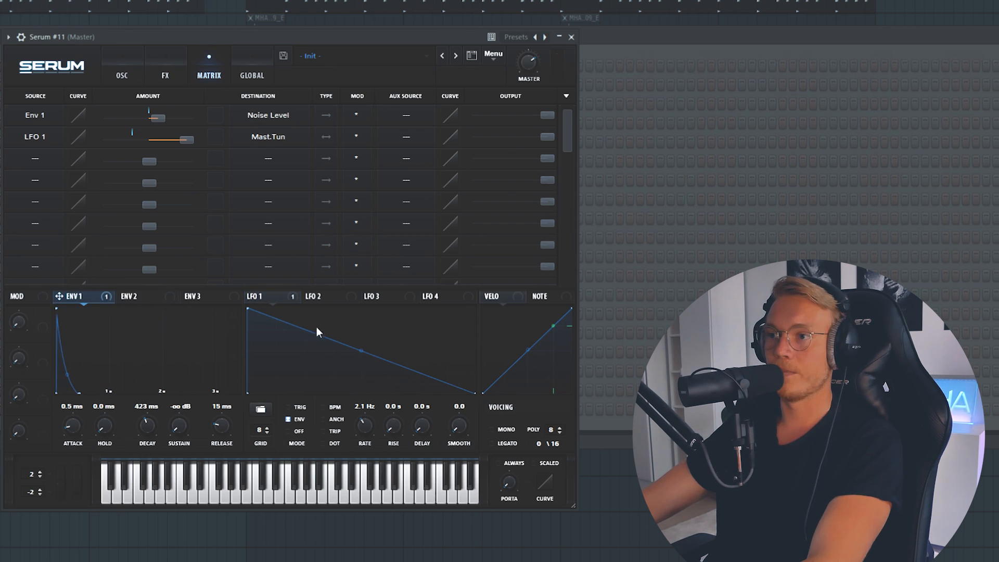
{"action": "double_click", "coordinate": [282, 333]}
{"action": "left_click_drag", "start_coordinate": [282, 333], "coordinate": [300, 352]}
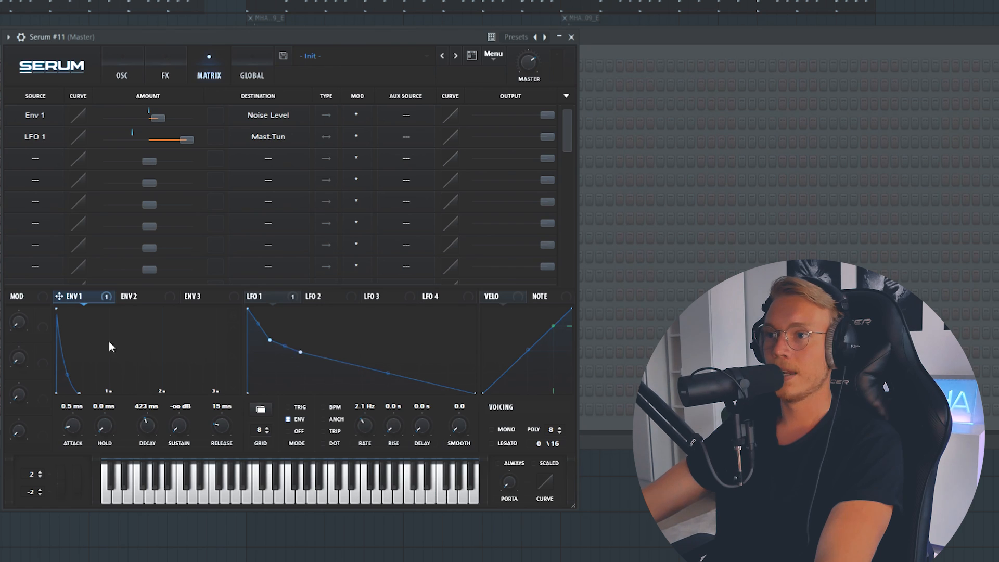
{"action": "left_click", "coordinate": [129, 300]}
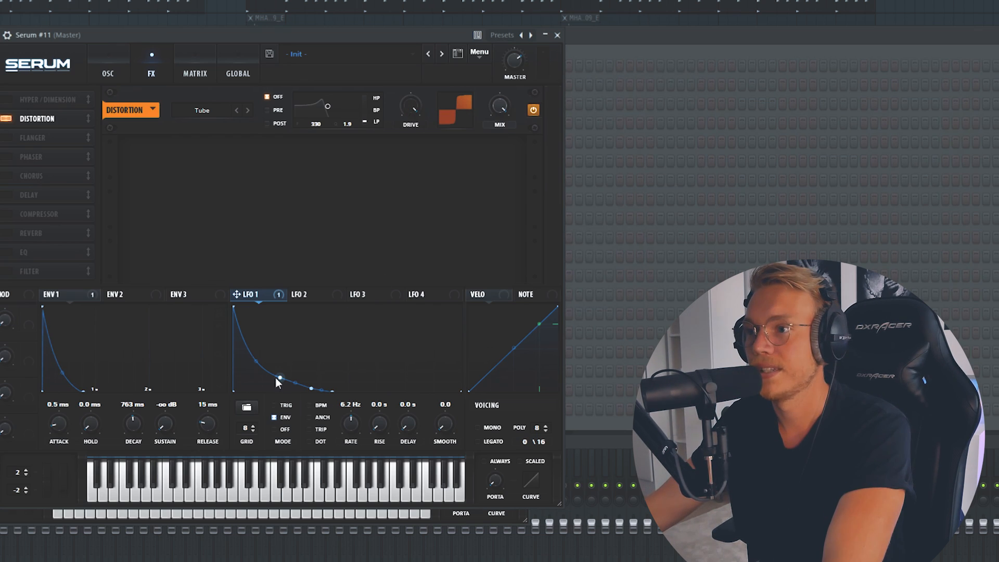
{"action": "left_click_drag", "start_coordinate": [289, 383], "coordinate": [248, 379]}
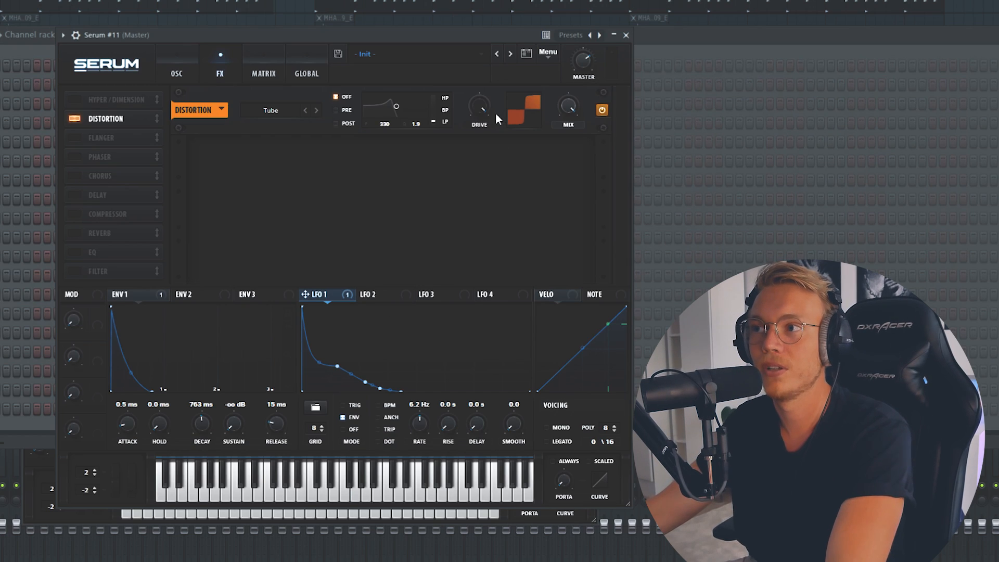
Reduce the drive of the Tube distortion and enable a multiband compressor below it.
{"action": "mouse_move", "coordinate": [484, 104]}
{"action": "left_mouse_down"}
{"action": "mouse_move", "coordinate": [479, 136]}
{"action": "mouse_move", "coordinate": [479, 114]}
{"action": "mouse_move", "coordinate": [429, 211]}
{"action": "mouse_move", "coordinate": [485, 71]}
{"action": "mouse_move", "coordinate": [483, 87]}
{"action": "left_mouse_up"}
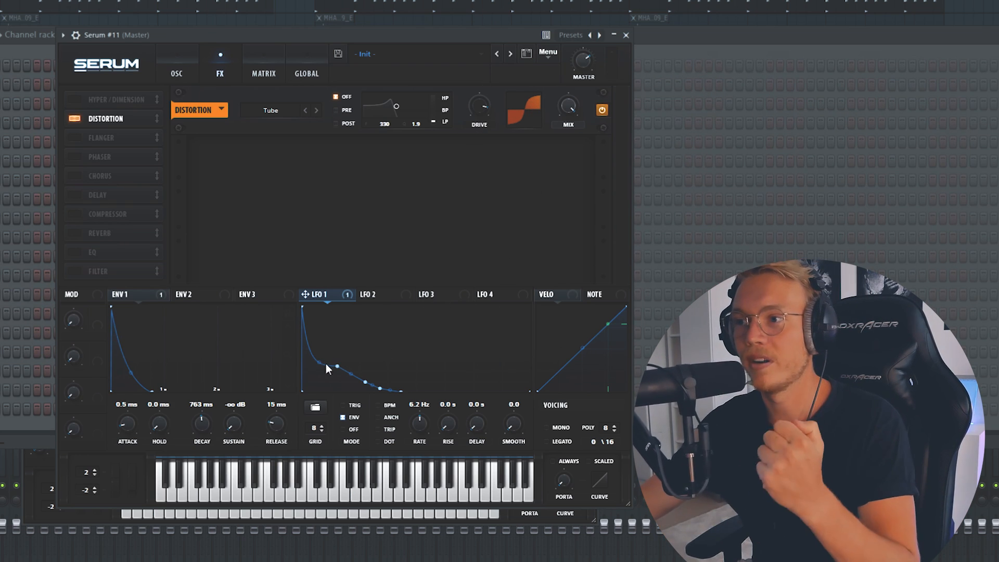
{"action": "left_click", "coordinate": [264, 74]}
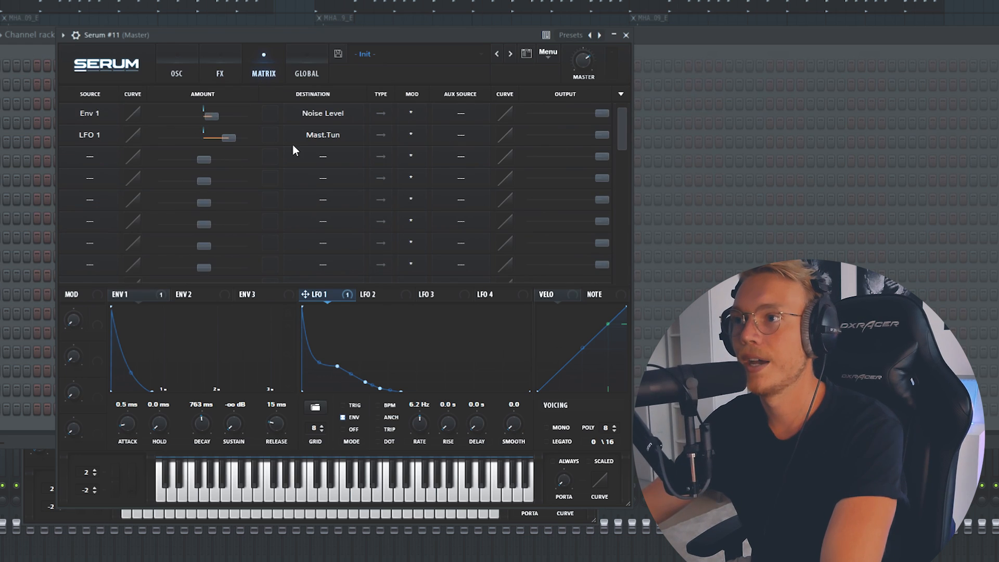
{"action": "left_click", "coordinate": [219, 74]}
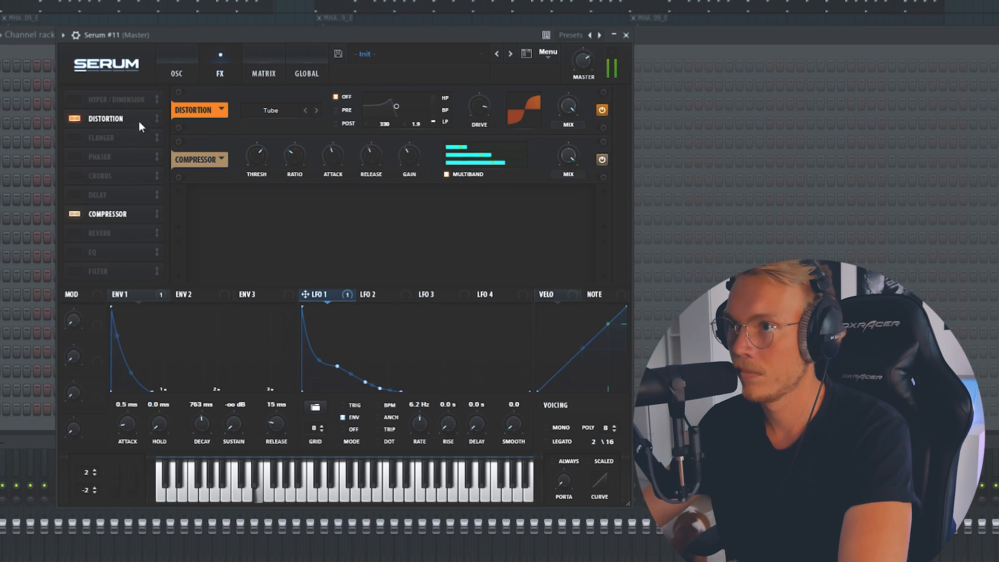
Shorten envelope 1's decay to about 324 ms to tighten the kick.
{"action": "left_click", "coordinate": [177, 73]}
{"action": "left_click", "coordinate": [144, 294]}
{"action": "left_click_drag", "start_coordinate": [195, 429], "coordinate": [198, 438]}
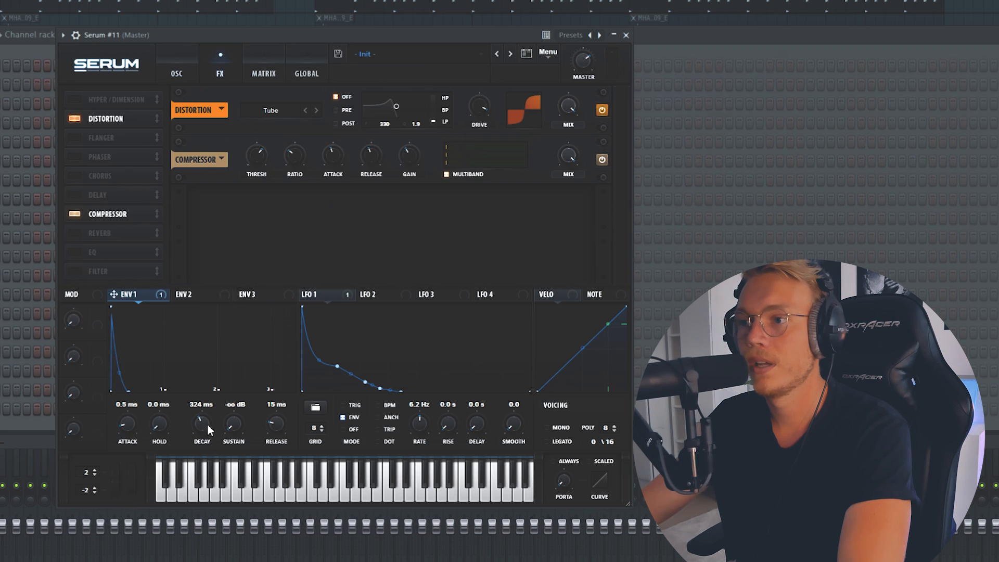
{"action": "left_click_drag", "start_coordinate": [207, 423], "coordinate": [204, 427]}
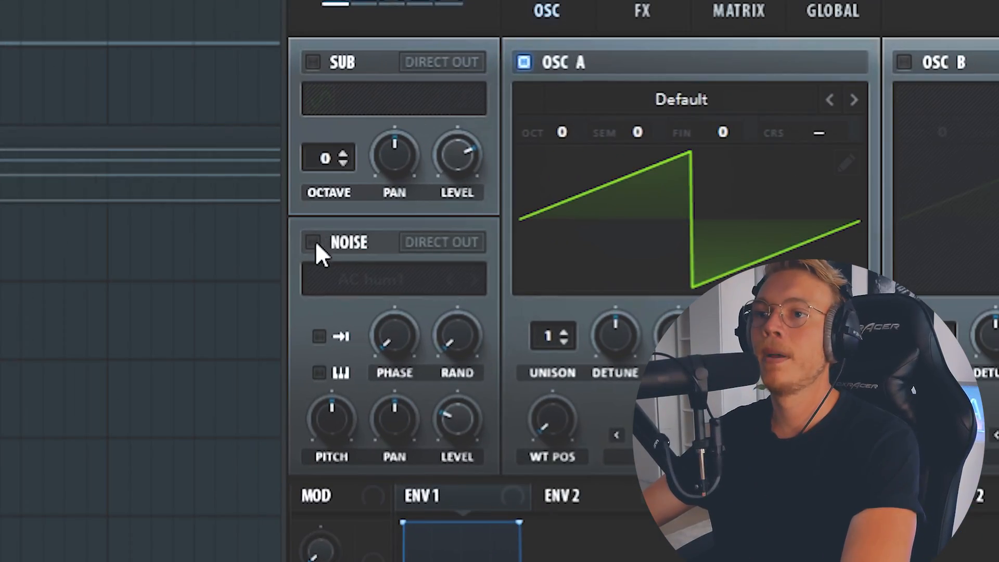
Enable the noise oscillator and turn off oscillator A in the Serum #12 instance.
{"action": "left_click", "coordinate": [313, 242]}
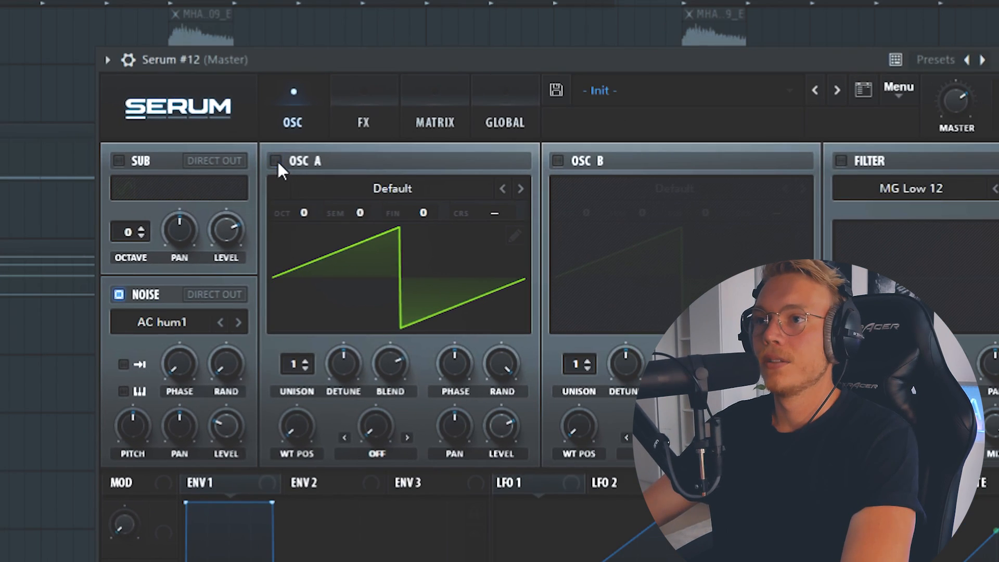
{"action": "left_click", "coordinate": [596, 20]}
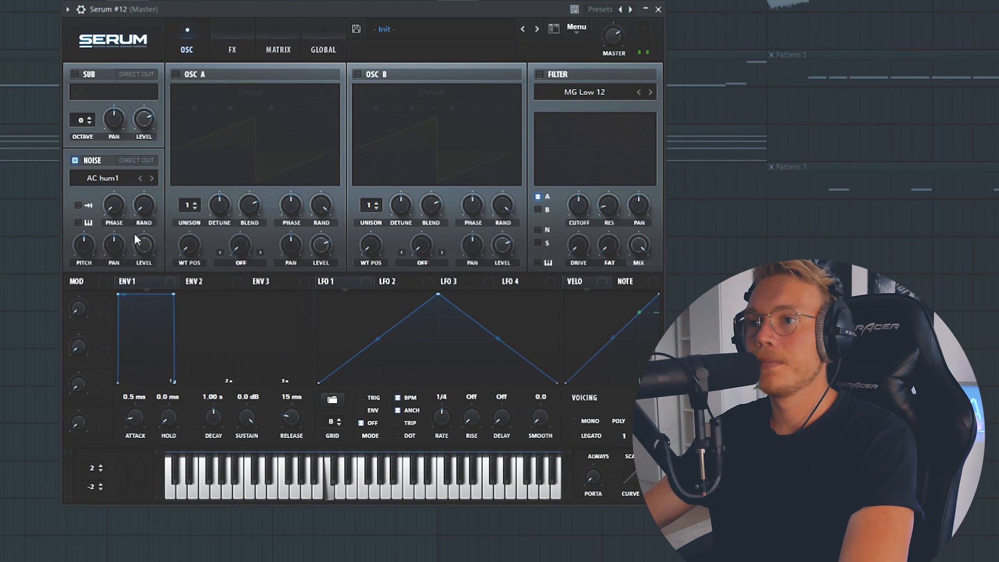
Draw LFO 1 as three successive sharp peaks that fall into a low, fading tail.
{"action": "left_click_drag", "start_coordinate": [438, 294], "coordinate": [355, 300]}
{"action": "double_click", "coordinate": [362, 321]}
{"action": "double_click", "coordinate": [369, 350]}
{"action": "left_click_drag", "start_coordinate": [371, 350], "coordinate": [424, 373]}
{"action": "double_click", "coordinate": [383, 336]}
{"action": "double_click", "coordinate": [415, 336]}
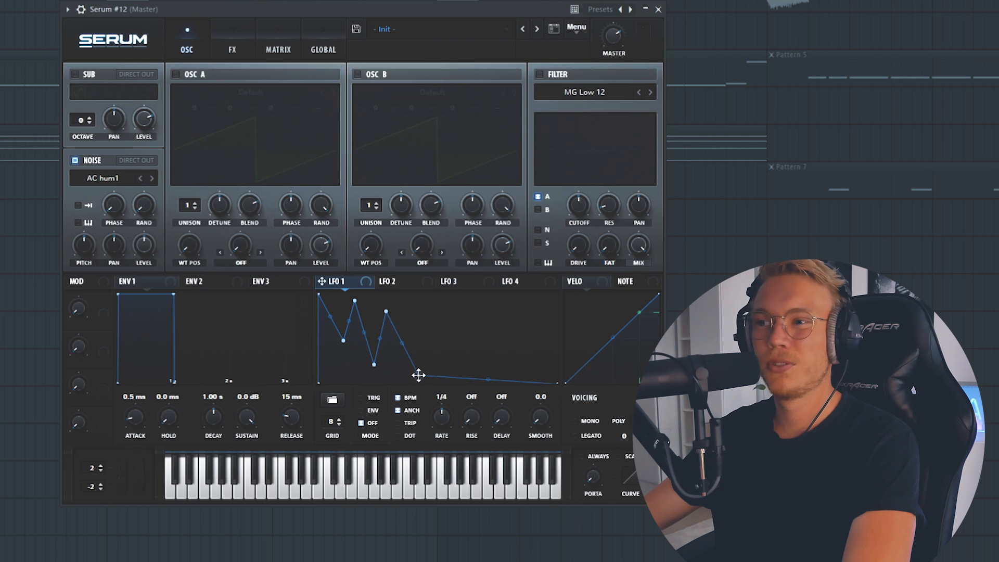
{"action": "left_click_drag", "start_coordinate": [337, 339], "coordinate": [343, 342]}
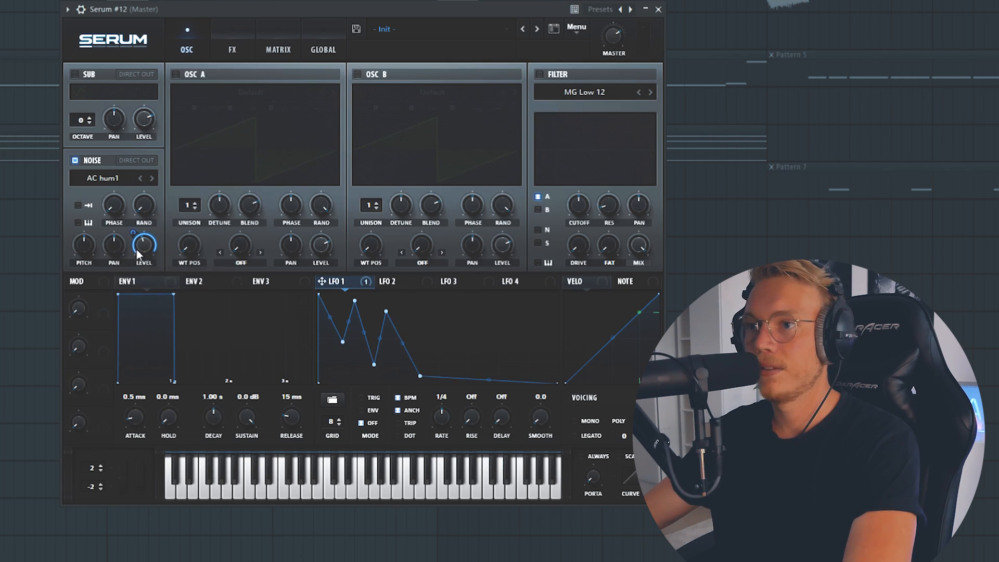
Lower the base noise level under its LFO 1 modulation and slow LFO 1's envelope-mode rate to 4.0 Hz.
{"action": "left_click_drag", "start_coordinate": [139, 247], "coordinate": [140, 290]}
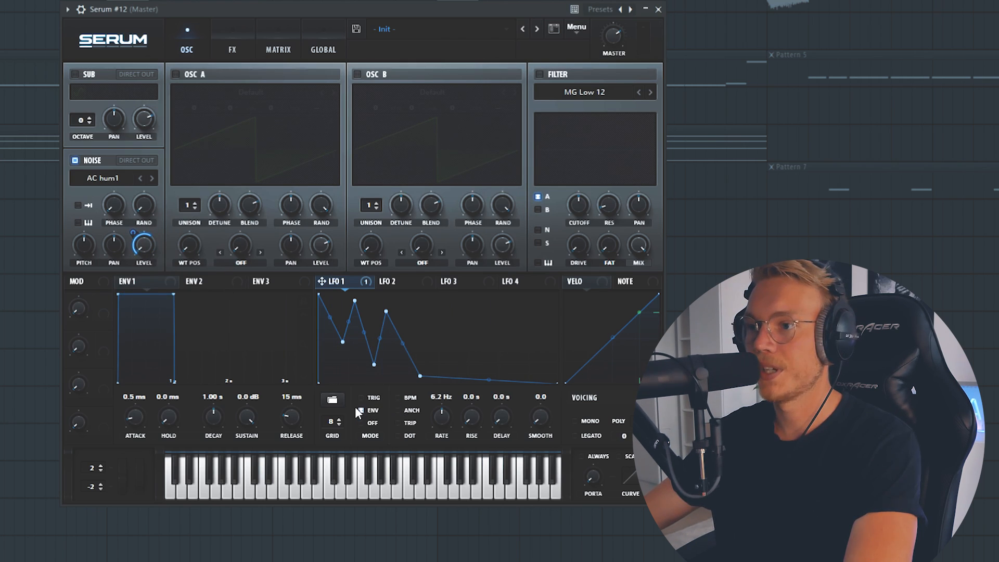
{"action": "left_click_drag", "start_coordinate": [442, 411], "coordinate": [438, 430]}
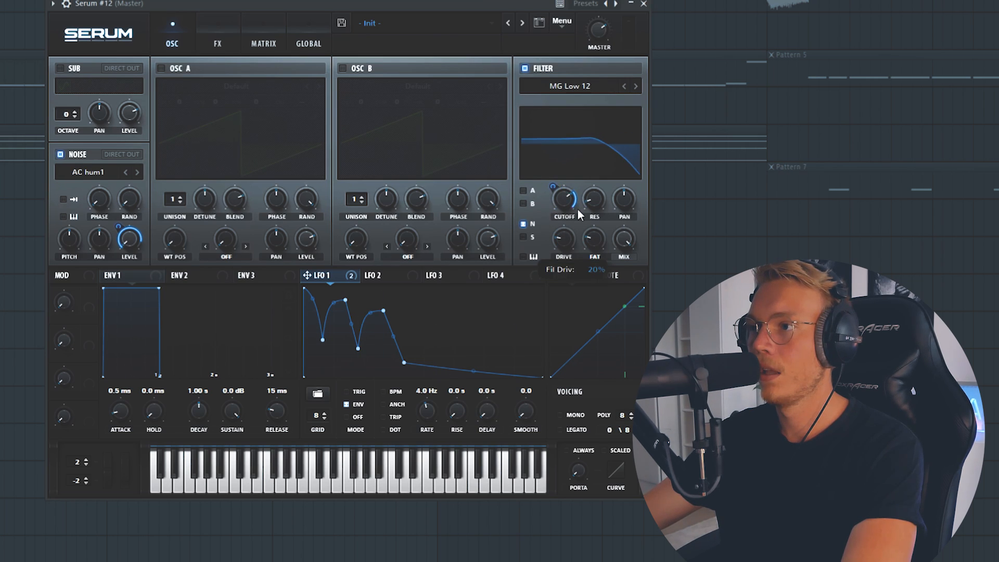
Change the noise oscillator's sample to ARP pink.
{"action": "left_click", "coordinate": [138, 175]}
{"action": "left_click", "coordinate": [137, 175]}
{"action": "left_click", "coordinate": [138, 175]}
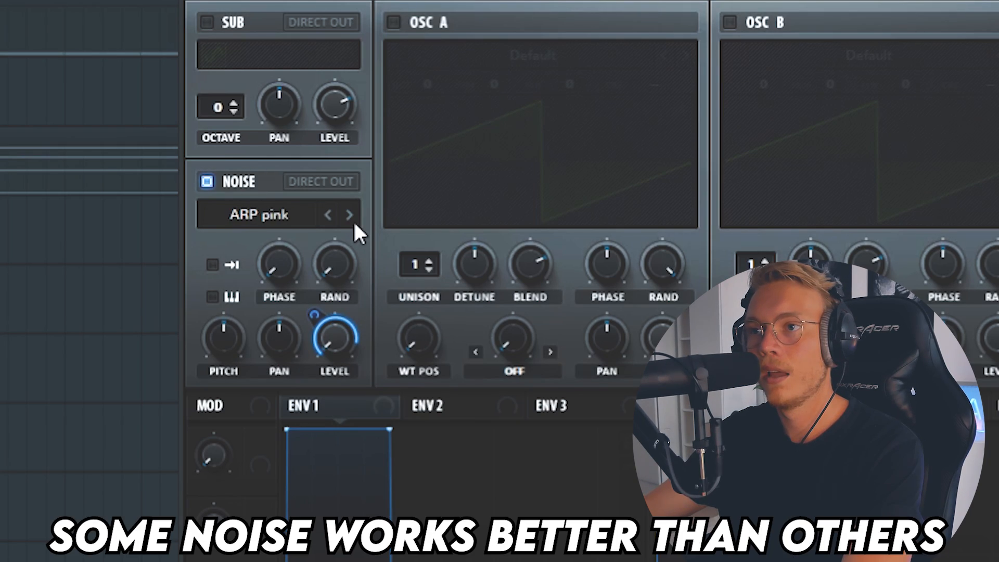
Try the ARP white noise sample in the noise oscillator and go back to ARP pink.
{"action": "left_click", "coordinate": [350, 215]}
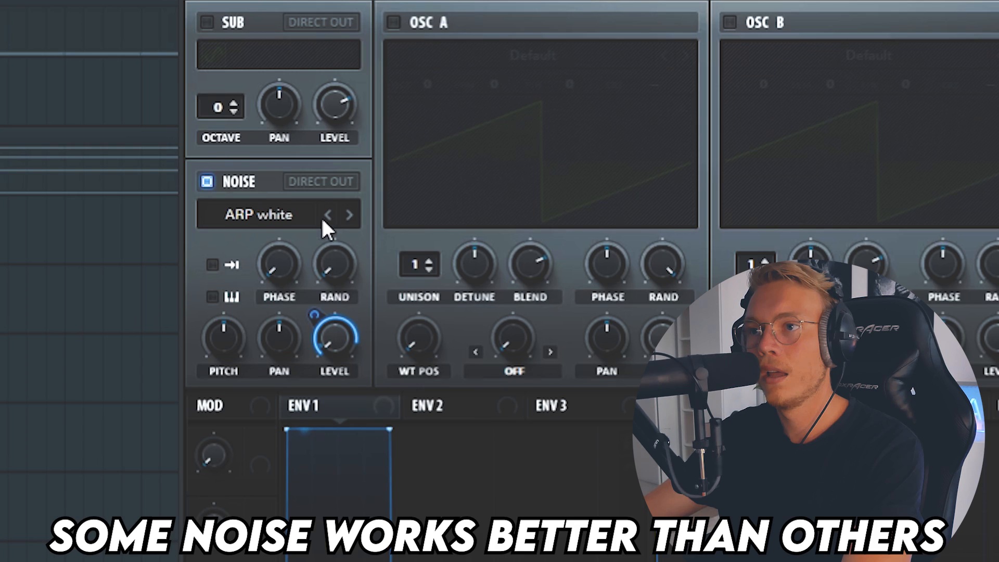
{"action": "left_click", "coordinate": [328, 215]}
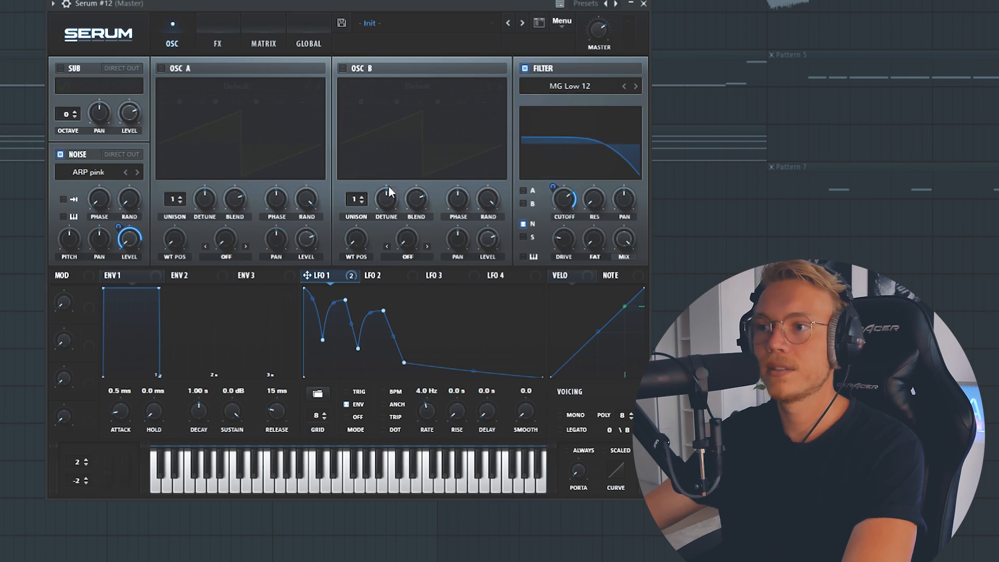
Set the distortion effect of the clap's Serum #12 instance to the Diode 1 type.
{"action": "left_click", "coordinate": [217, 44]}
{"action": "left_click", "coordinate": [271, 82]}
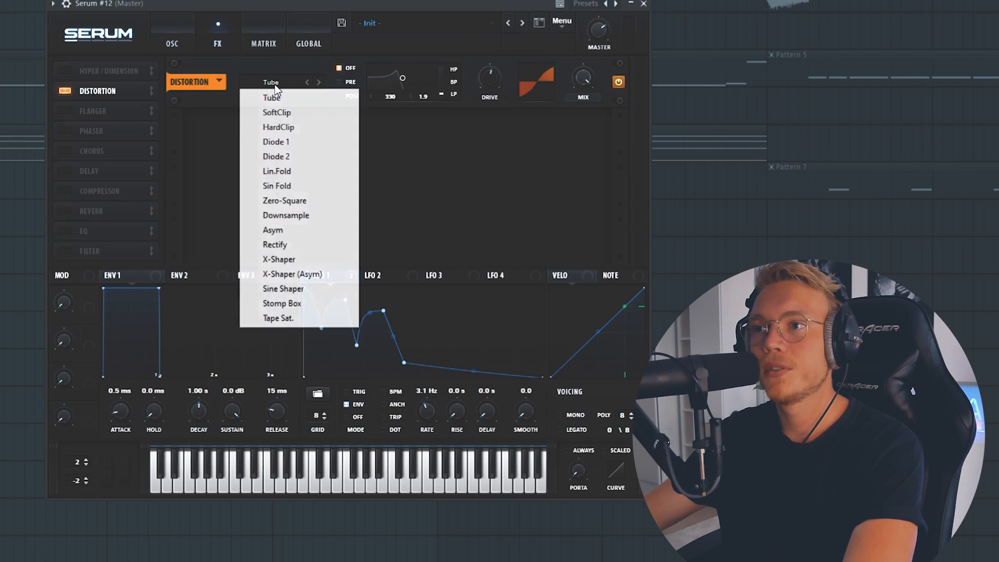
{"action": "left_click", "coordinate": [298, 148]}
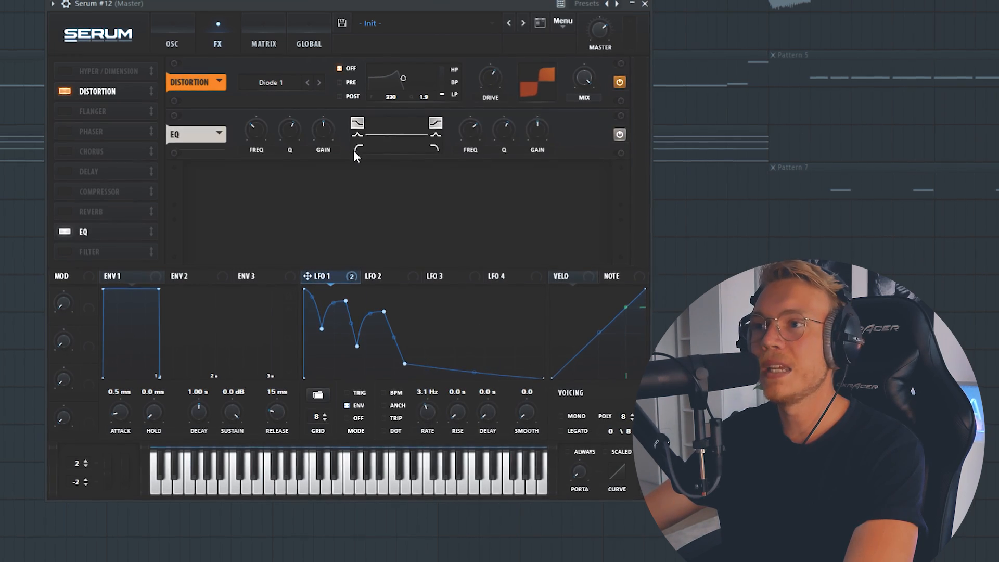
Make the EQ effect's low band a low cut at about 236 Hz and lower its Q.
{"action": "mouse_move", "coordinate": [298, 130]}
{"action": "left_mouse_down"}
{"action": "mouse_move", "coordinate": [296, 145]}
{"action": "mouse_move", "coordinate": [292, 136]}
{"action": "left_mouse_up"}
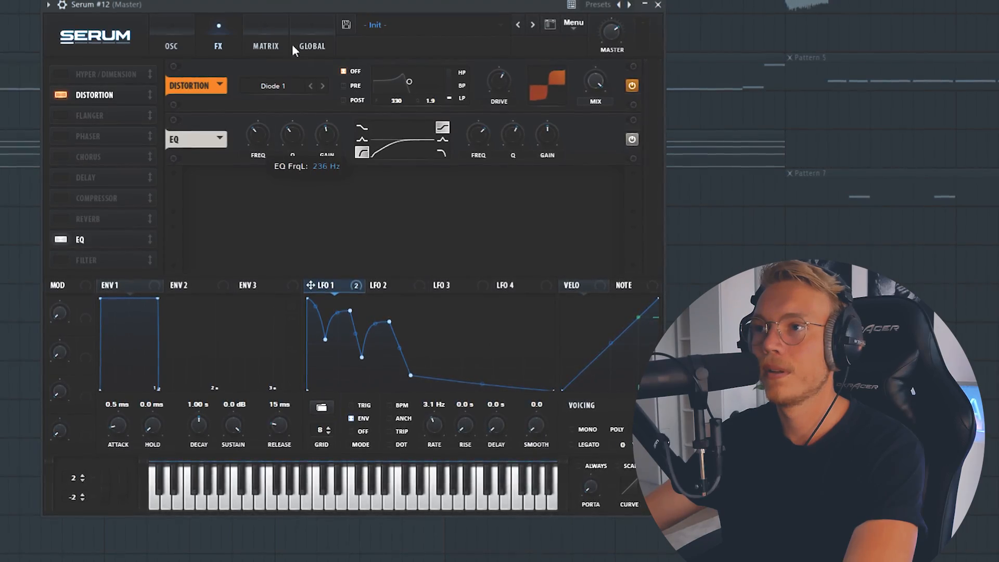
{"action": "left_click_drag", "start_coordinate": [295, 137], "coordinate": [263, 147]}
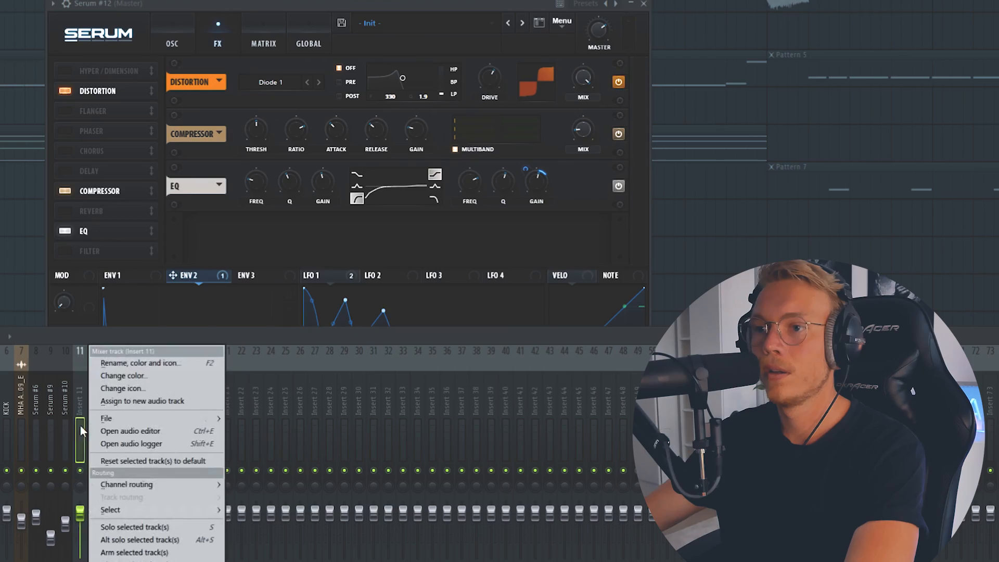
Route the Serum #12 channel to mixer insert 11.
{"action": "mouse_move", "coordinate": [134, 484]}
{"action": "left_click", "coordinate": [281, 481]}
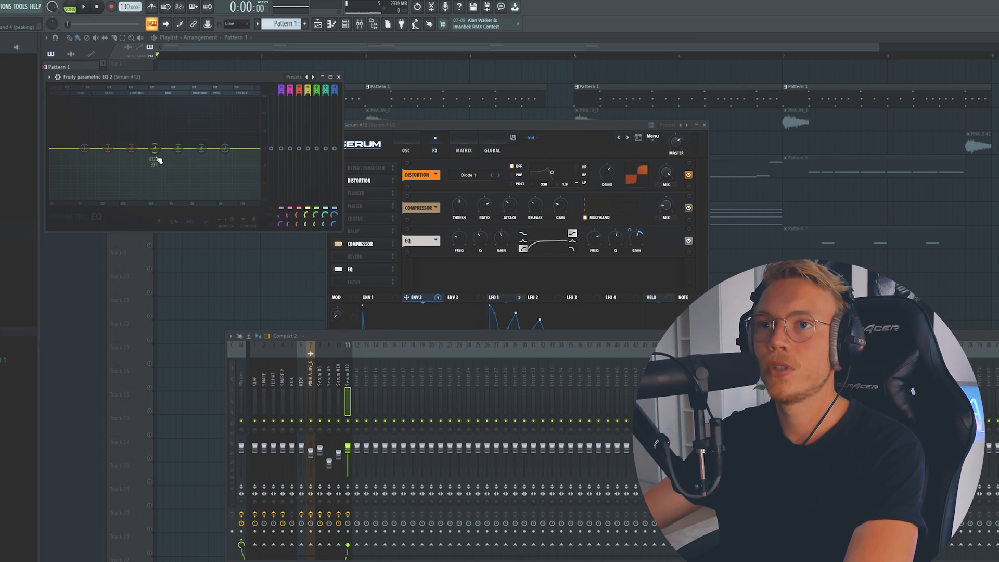
Boost bands 4 and 7 in Fruity parametric EQ 2 and raise the wet level of Fruity Reeverb 2 on the Serum #12 track.
{"action": "left_click_drag", "start_coordinate": [157, 159], "coordinate": [166, 127]}
{"action": "left_click_drag", "start_coordinate": [225, 149], "coordinate": [226, 139]}
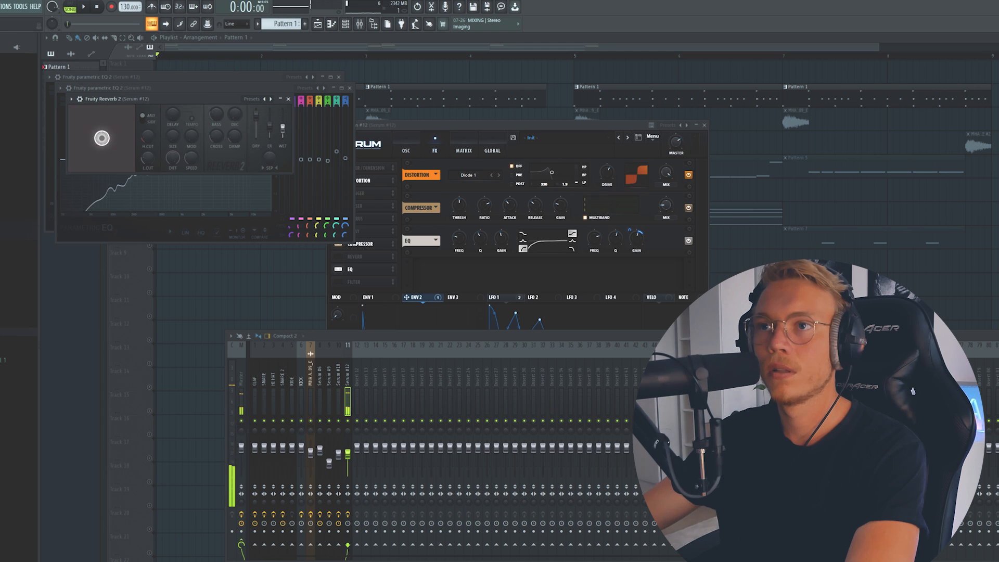
{"action": "left_click_drag", "start_coordinate": [283, 127], "coordinate": [282, 119]}
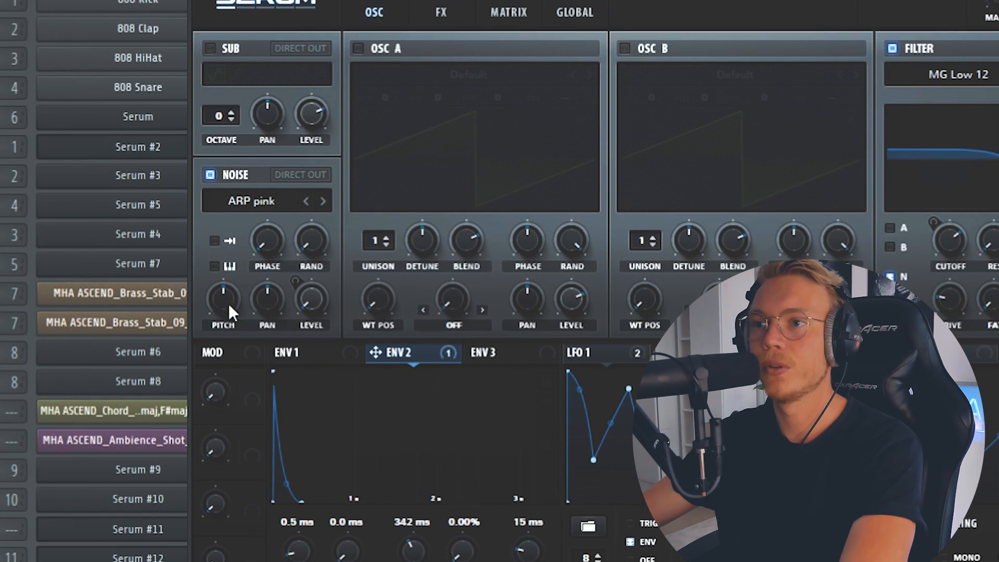
Adjust the pitch of the ARP pink noise oscillator in the clap's Serum instance.
{"action": "left_click_drag", "start_coordinate": [229, 304], "coordinate": [226, 326]}
{"action": "mouse_move", "coordinate": [236, 291]}
{"action": "left_mouse_down"}
{"action": "mouse_move", "coordinate": [247, 246]}
{"action": "mouse_move", "coordinate": [238, 311]}
{"action": "mouse_move", "coordinate": [239, 292]}
{"action": "left_mouse_up"}
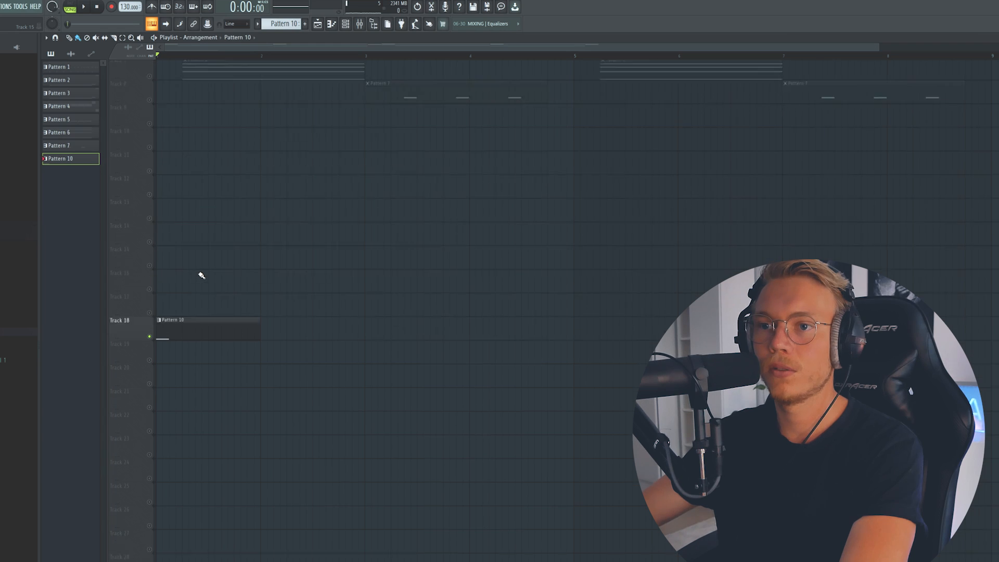
Play back the Pattern 10 clap clip on Track 18 of the playlist.
{"action": "scroll", "coordinate": [201, 274], "scroll_direction": "down", "scroll_amount": 3}
{"action": "key", "text": "space"}
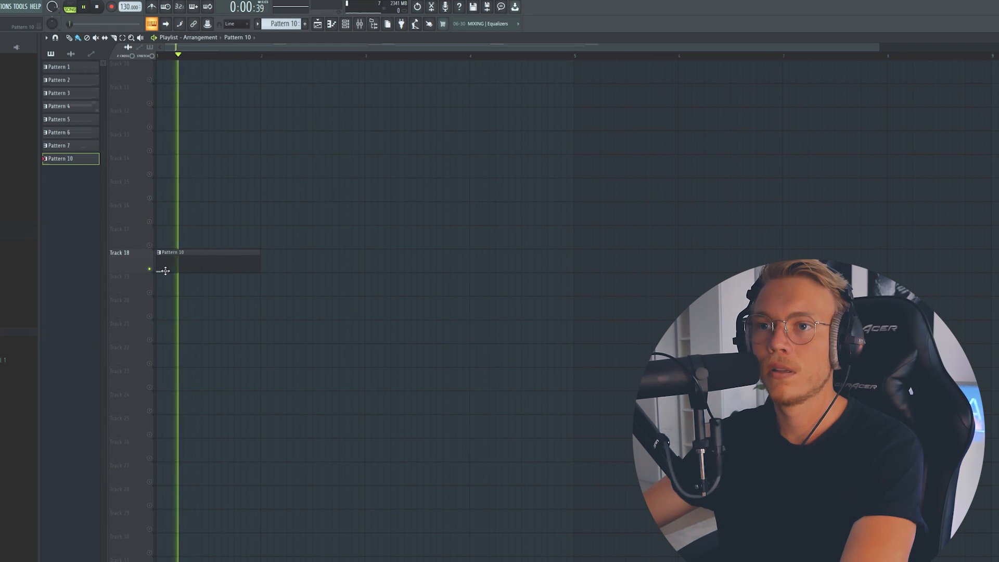
{"action": "key", "text": "space"}
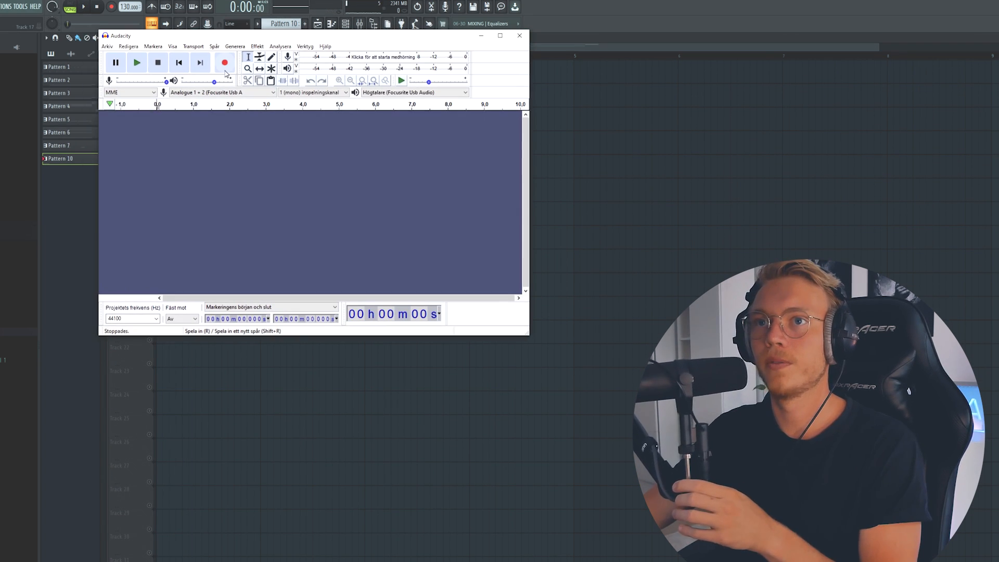
Switch to Audacity and start recording a new audio take.
{"action": "left_click", "coordinate": [226, 70]}
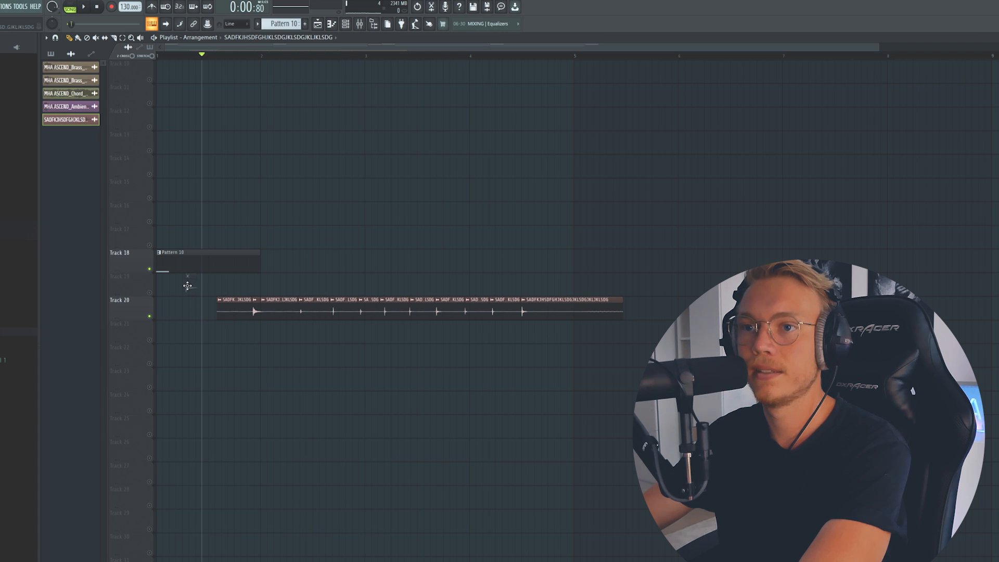
Place slices of the recorded audio on Track 19 beneath Pattern 10, aligned to the clap's start with snapping set to none.
{"action": "scroll", "coordinate": [184, 51], "scroll_direction": "up", "scroll_amount": 3}
{"action": "left_click_drag", "start_coordinate": [172, 291], "coordinate": [169, 290]}
{"action": "left_click_drag", "start_coordinate": [172, 269], "coordinate": [176, 269]}
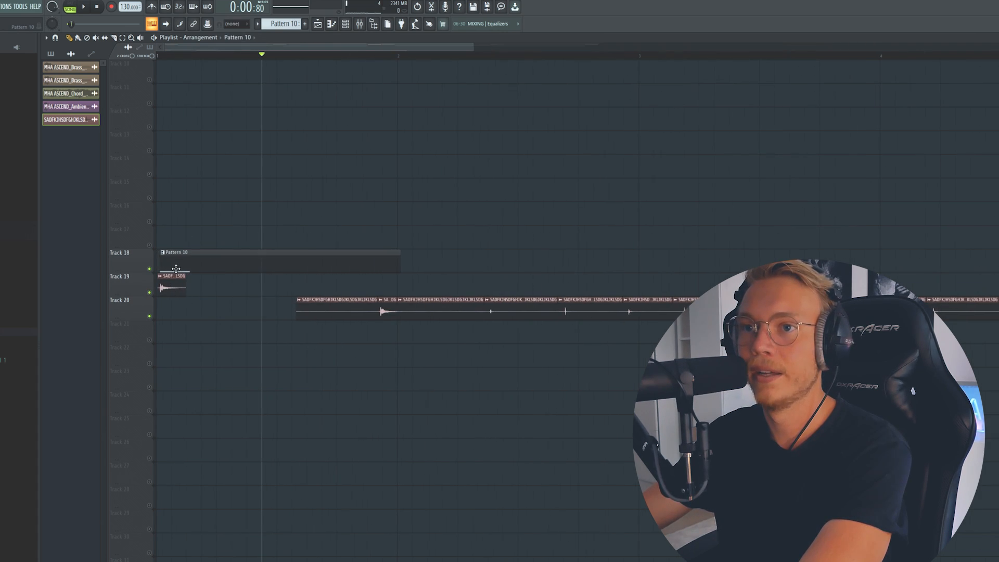
{"action": "double_click", "coordinate": [166, 289]}
{"action": "left_click", "coordinate": [184, 241]}
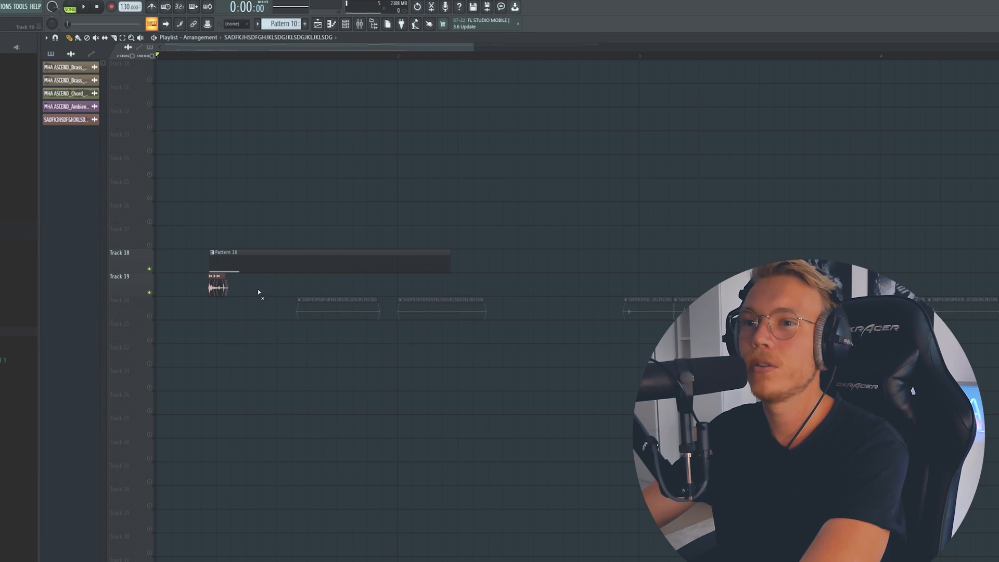
Play back the layered clap made of Pattern 10 on Track 18 and the recorded slices on Track 19.
{"action": "scroll", "coordinate": [259, 384], "scroll_direction": "up", "scroll_amount": 5}
{"action": "scroll", "coordinate": [259, 239], "scroll_direction": "down", "scroll_amount": 4}
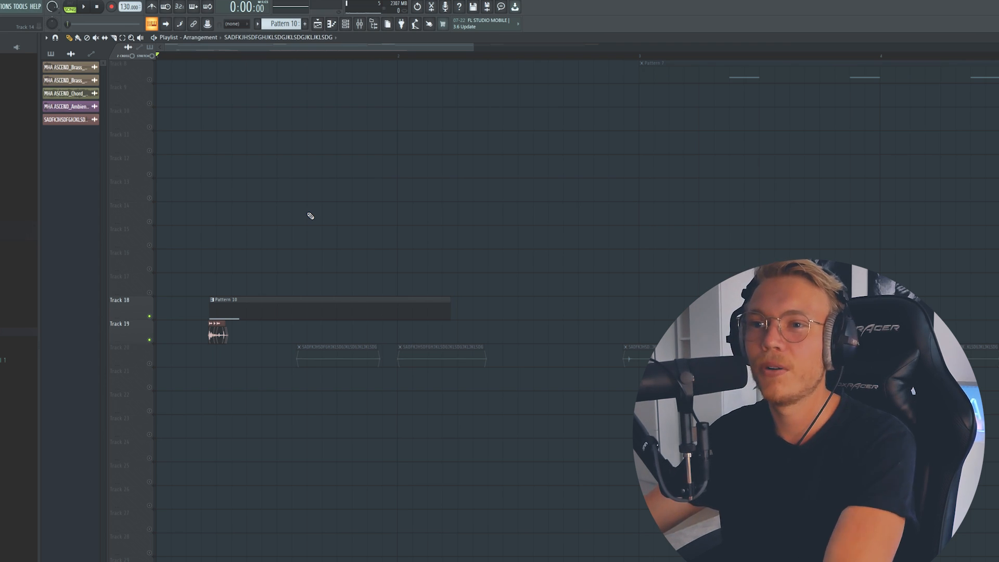
{"action": "key", "text": "space"}
{"action": "key", "text": "space"}
{"action": "key", "text": "space"}
{"action": "key", "text": "space"}
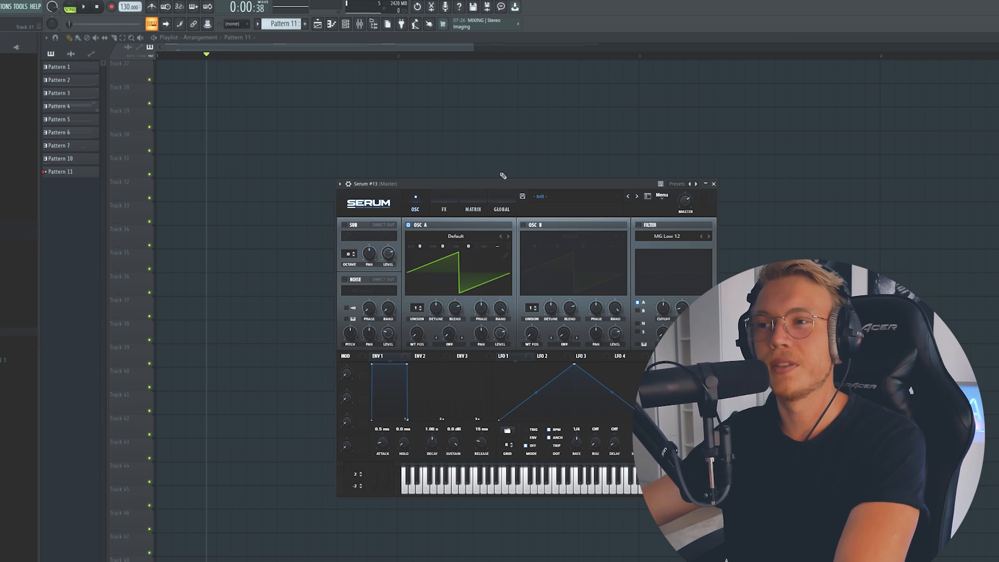
Load the Analog_BD_Sin wavetable into oscillator A of the new Serum #13 instance.
{"action": "left_click_drag", "start_coordinate": [492, 179], "coordinate": [457, 176]}
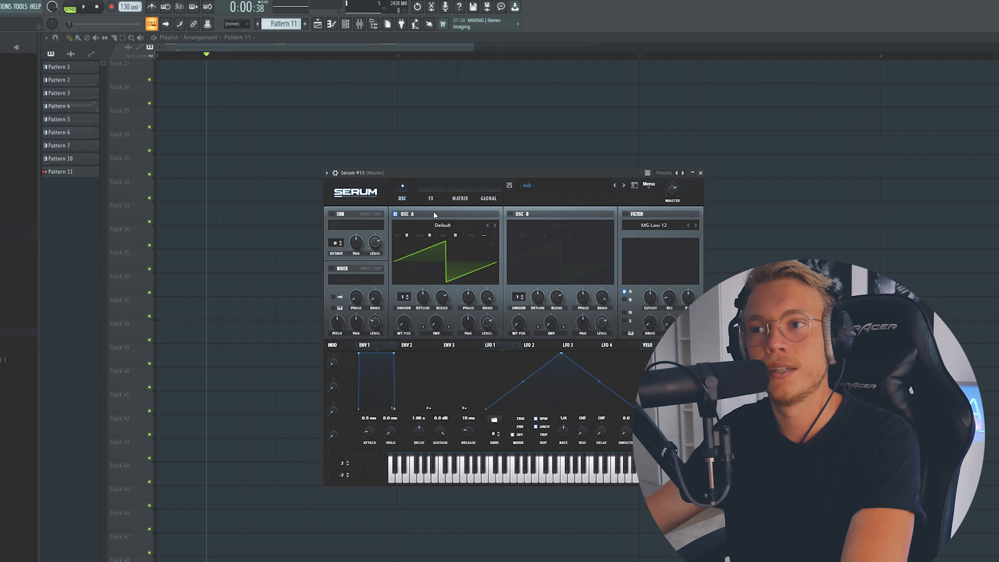
{"action": "left_click", "coordinate": [443, 225]}
{"action": "left_click", "coordinate": [531, 251]}
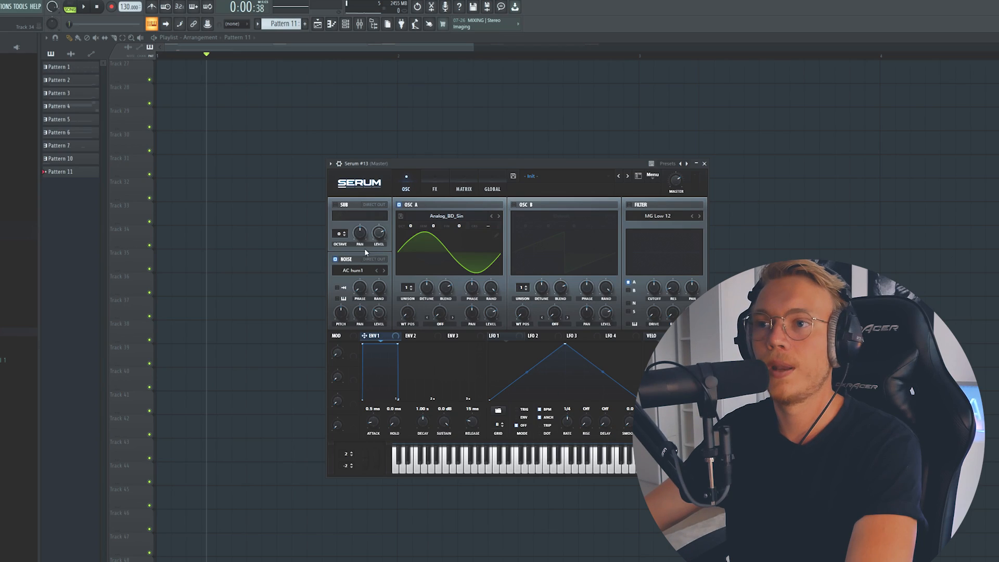
Modulate oscillator A's level with Envelope 2 from a lowered base level, using 0% sustain and a 193 ms decay.
{"action": "left_click", "coordinate": [411, 336]}
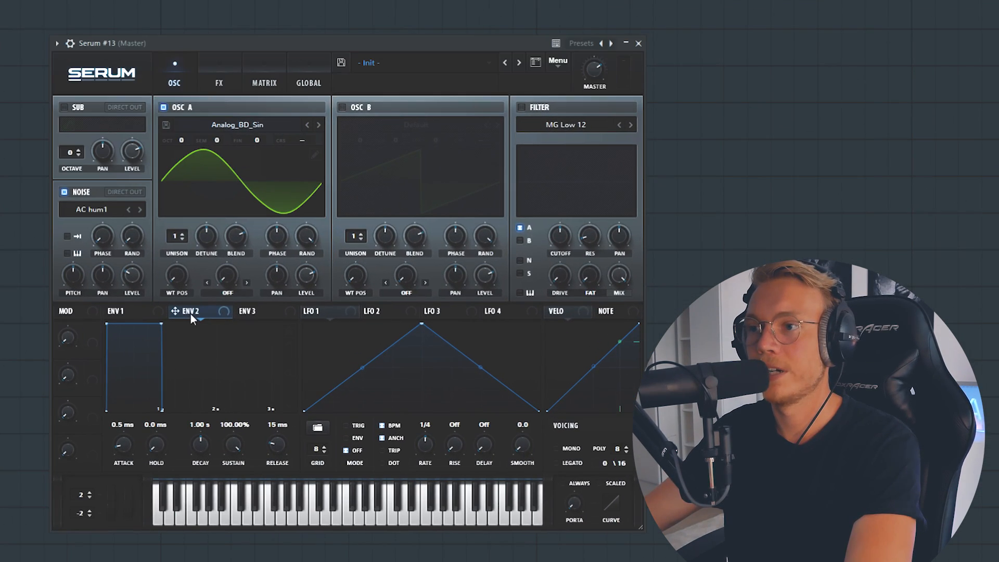
{"action": "left_click_drag", "start_coordinate": [191, 316], "coordinate": [300, 276]}
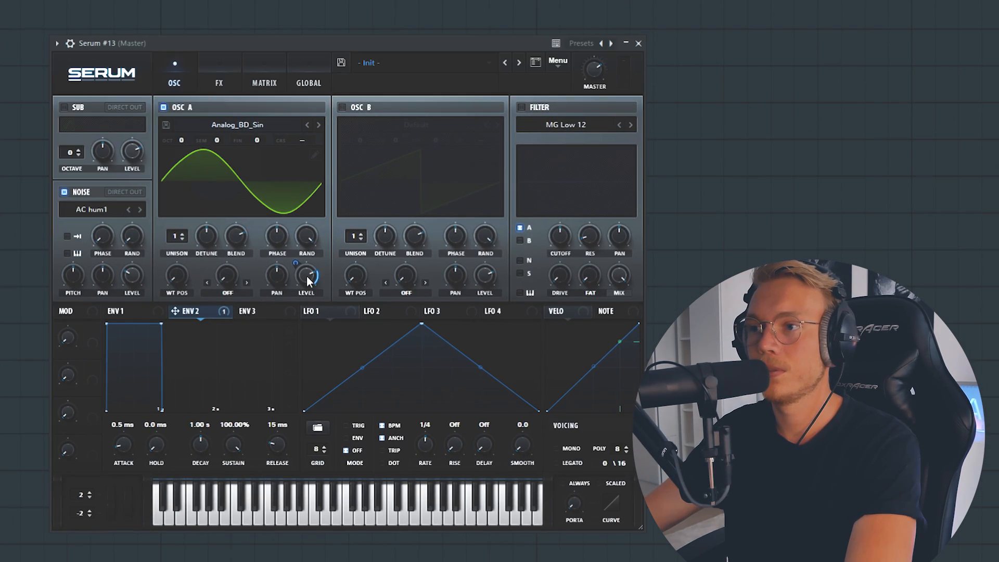
{"action": "left_click_drag", "start_coordinate": [303, 270], "coordinate": [297, 242]}
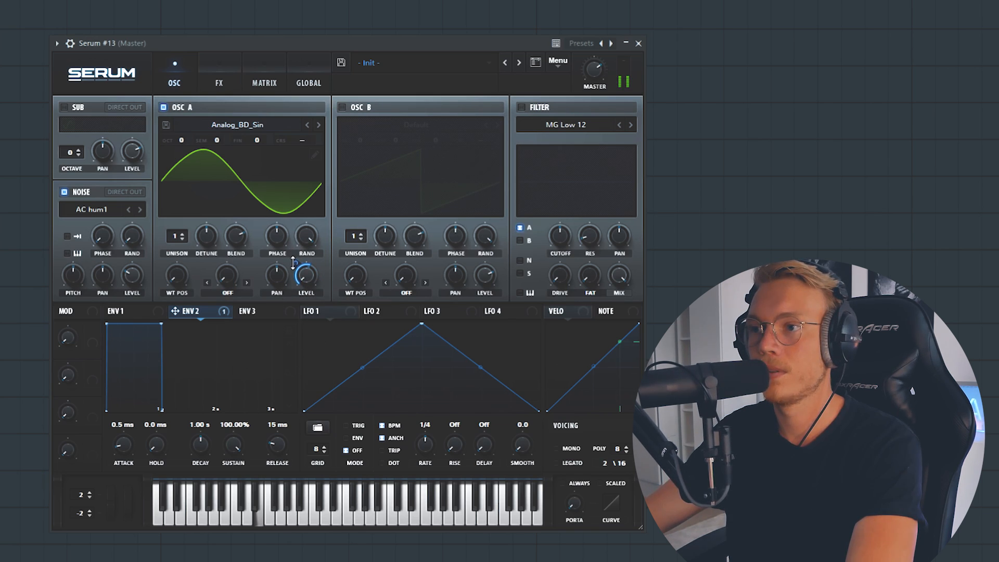
{"action": "left_click_drag", "start_coordinate": [210, 442], "coordinate": [208, 462]}
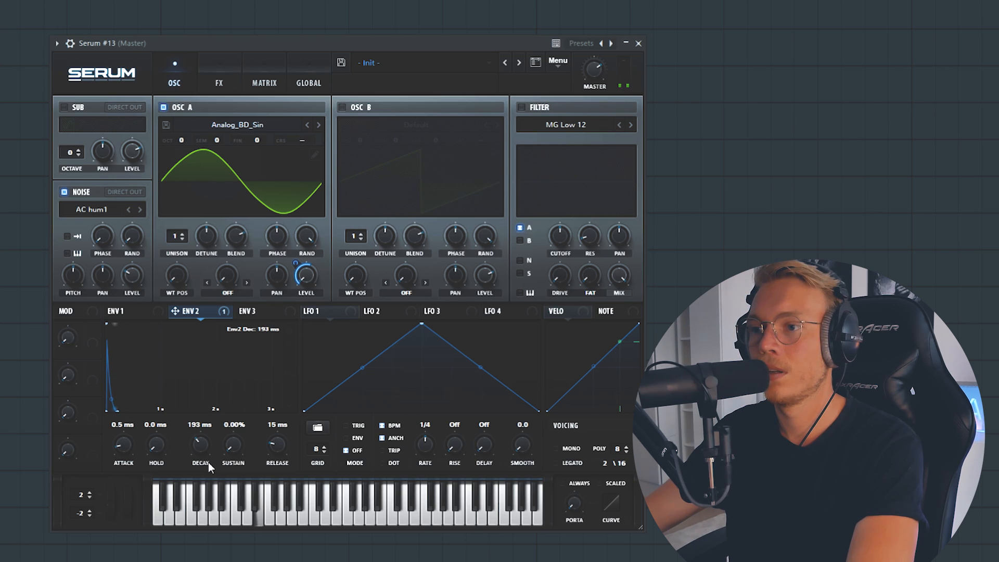
Modulate the AC hum1 noise level with Envelope 3 at an amount of 44, with 0% sustain and a 290 ms decay.
{"action": "left_click", "coordinate": [65, 192]}
{"action": "left_click", "coordinate": [248, 311]}
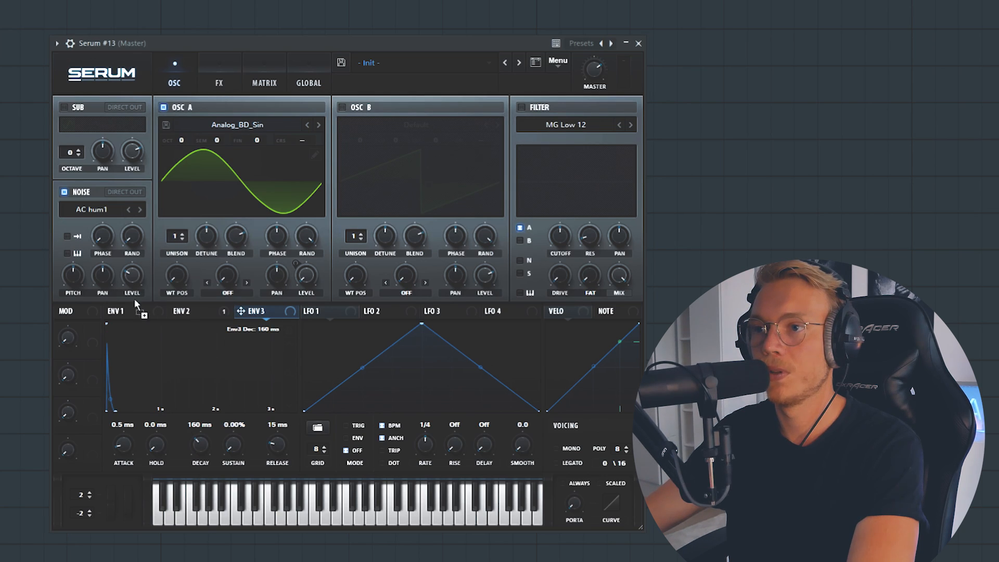
{"action": "left_click_drag", "start_coordinate": [121, 270], "coordinate": [126, 281]}
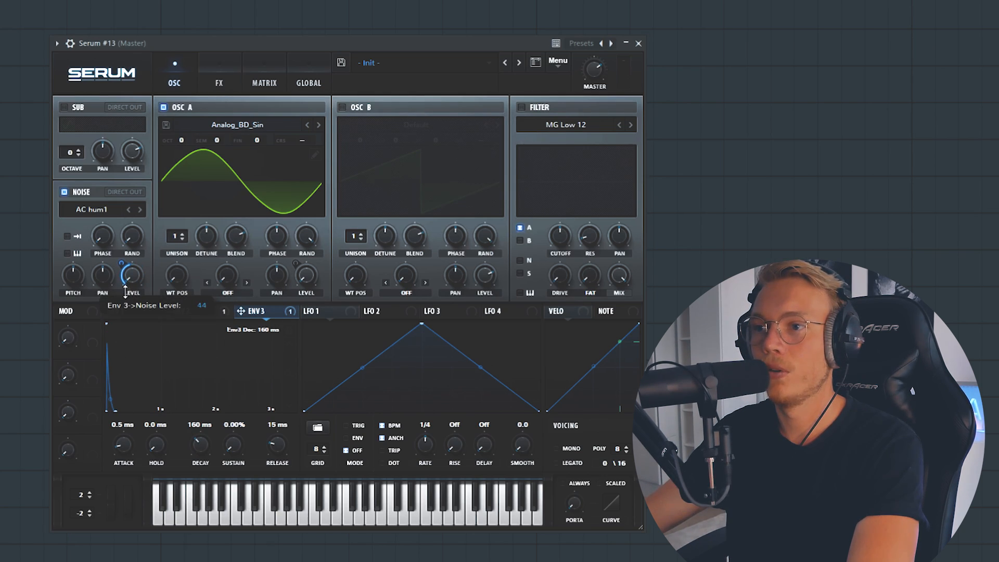
{"action": "left_click", "coordinate": [205, 313]}
{"action": "left_click", "coordinate": [257, 313]}
{"action": "left_click_drag", "start_coordinate": [200, 444], "coordinate": [203, 436]}
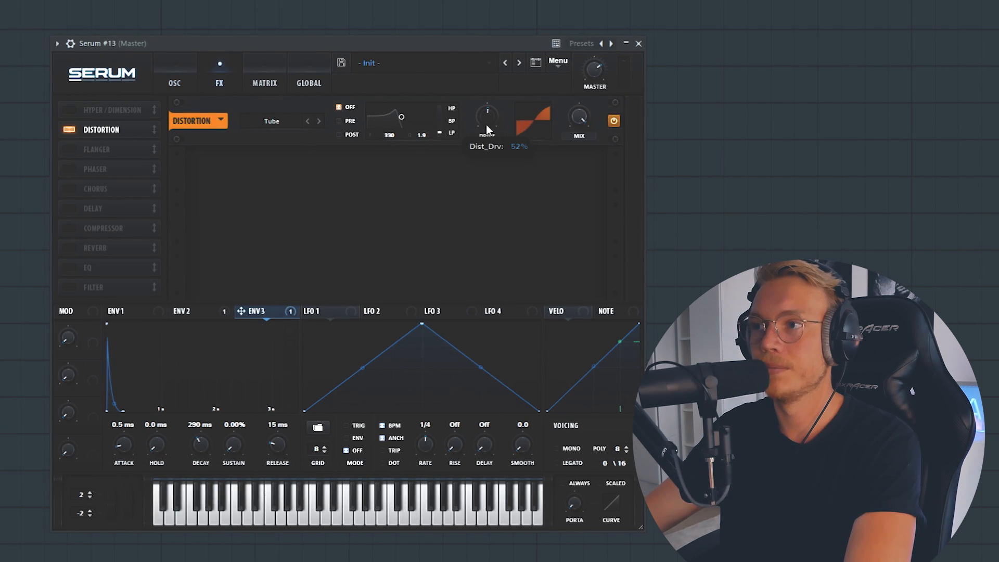
Raise the Tube distortion's drive to 89% in Serum #13.
{"action": "left_click_drag", "start_coordinate": [486, 126], "coordinate": [488, 95]}
{"action": "left_click_drag", "start_coordinate": [472, 40], "coordinate": [492, 103]}
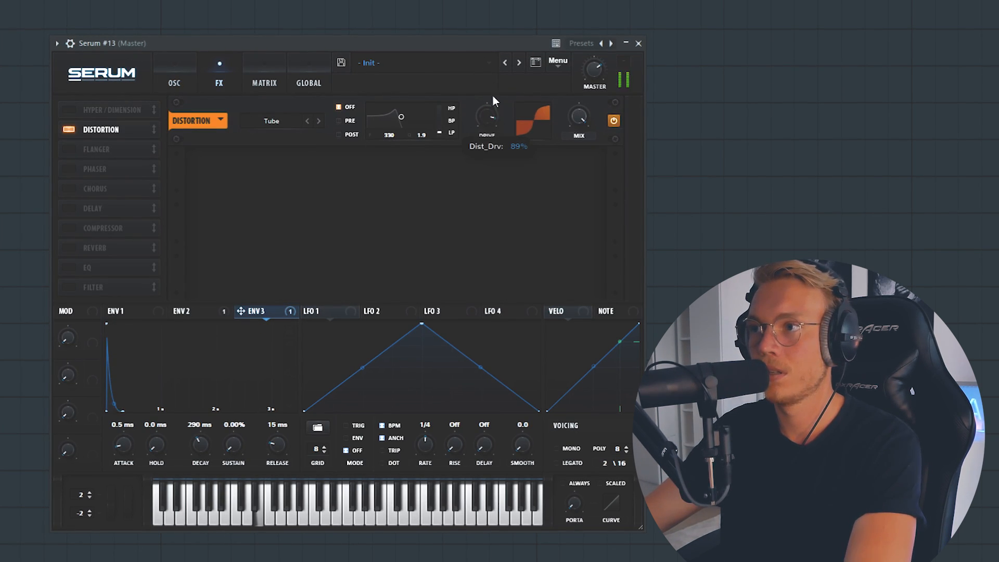
Shorten Envelope 2's decay to 52 ms for oscillator A's level.
{"action": "left_click", "coordinate": [177, 79]}
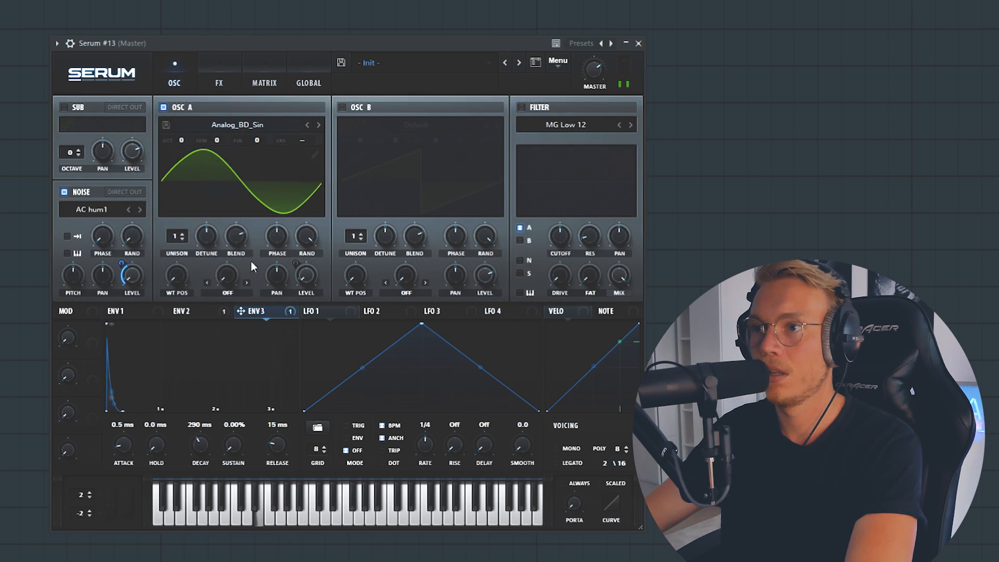
{"action": "left_click", "coordinate": [183, 311]}
{"action": "left_click_drag", "start_coordinate": [202, 446], "coordinate": [202, 450]}
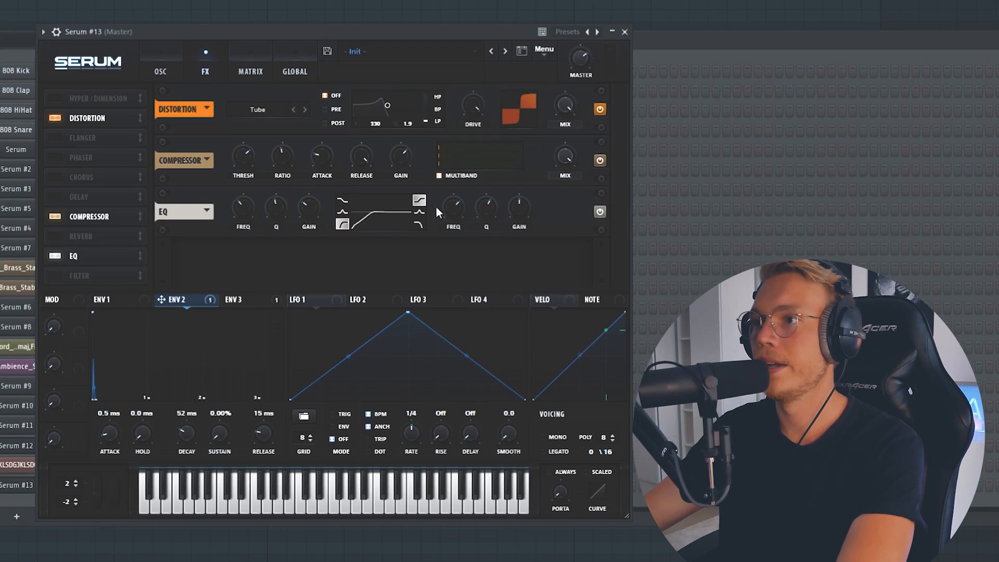
Shape the EQ effect's high band as a slight peak boost in Serum #13.
{"action": "left_click_drag", "start_coordinate": [518, 207], "coordinate": [450, 203]}
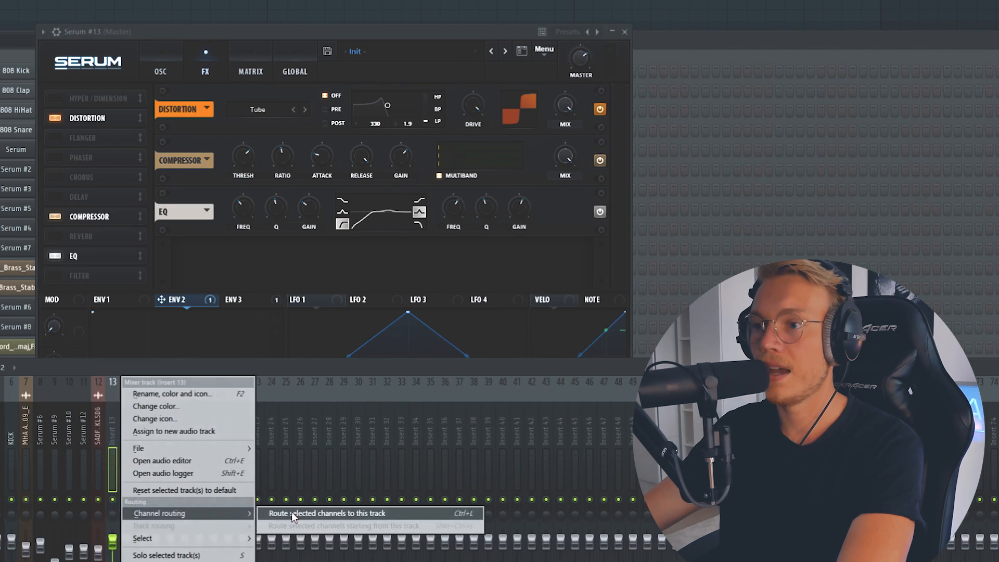
Route the Serum #13 channel to mixer insert 13 and set up Fruity Blood Overdrive on that track.
{"action": "left_click", "coordinate": [293, 514]}
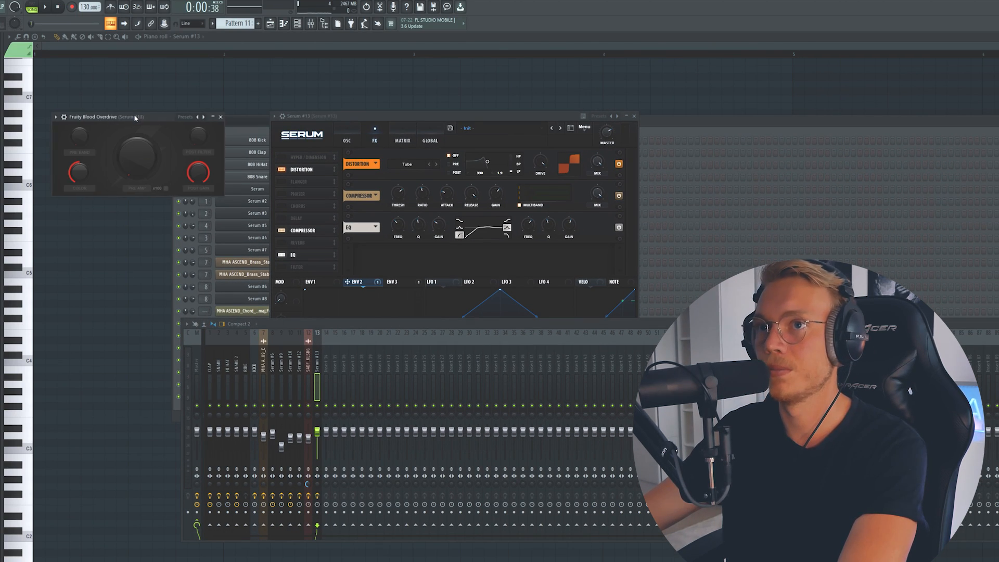
{"action": "left_click_drag", "start_coordinate": [132, 115], "coordinate": [261, 119]}
{"action": "left_click", "coordinate": [292, 193]}
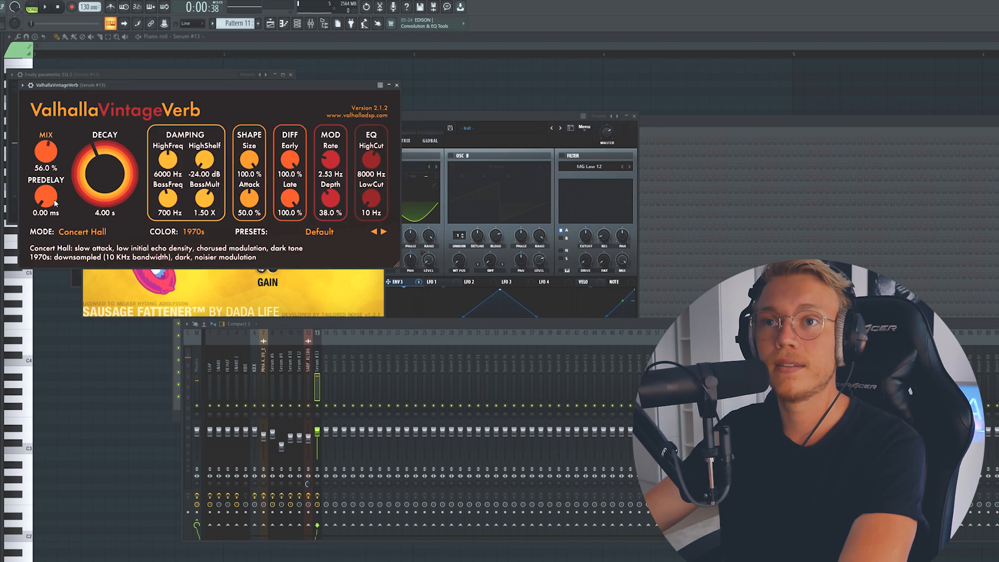
Adjust the predelay, decay and bass multiplier of ValhallaVintageVerb on the Serum #13 track.
{"action": "left_click_drag", "start_coordinate": [52, 195], "coordinate": [53, 233]}
{"action": "left_click_drag", "start_coordinate": [104, 178], "coordinate": [105, 185]}
{"action": "left_click_drag", "start_coordinate": [205, 197], "coordinate": [211, 230]}
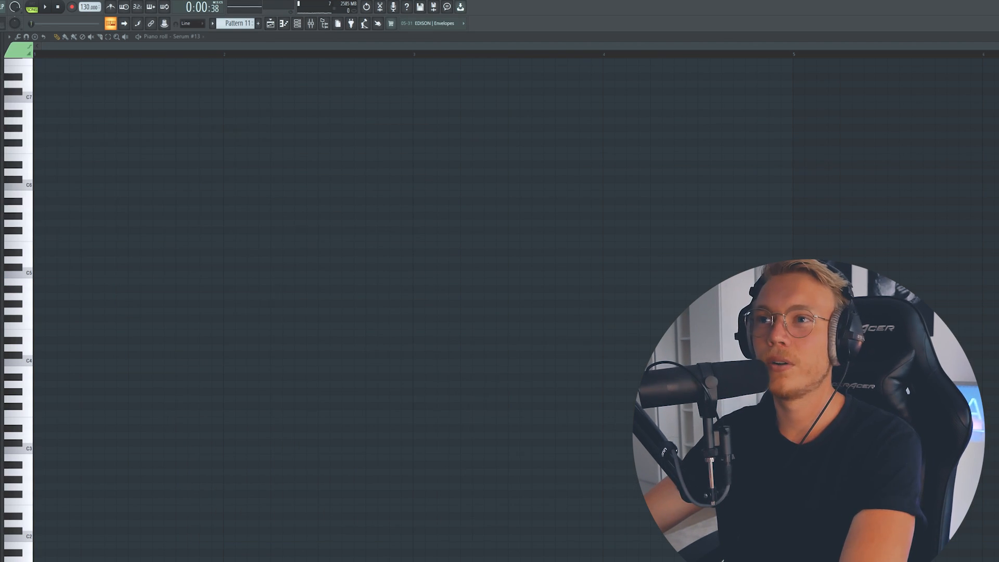
Return to the playlist and view the arrangement of the melodic patterns from its start.
{"action": "left_click", "coordinate": [272, 26]}
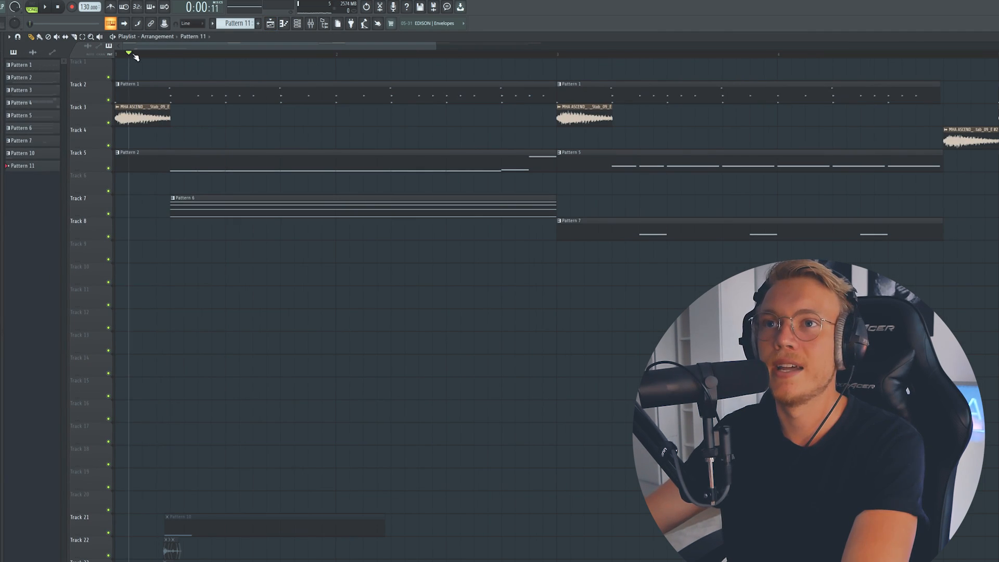
{"action": "scroll", "coordinate": [296, 50], "scroll_direction": "down", "scroll_amount": 2}
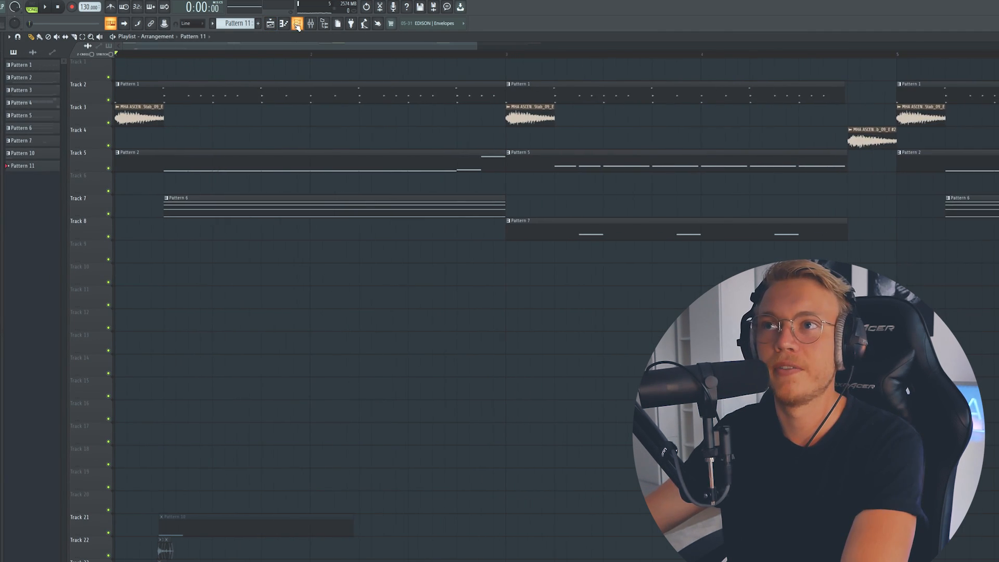
Build a noise-only Serum #14 sound using AlphaNz, with no sustain and a 132 ms decay on Envelope 1.
{"action": "key", "text": "F6"}
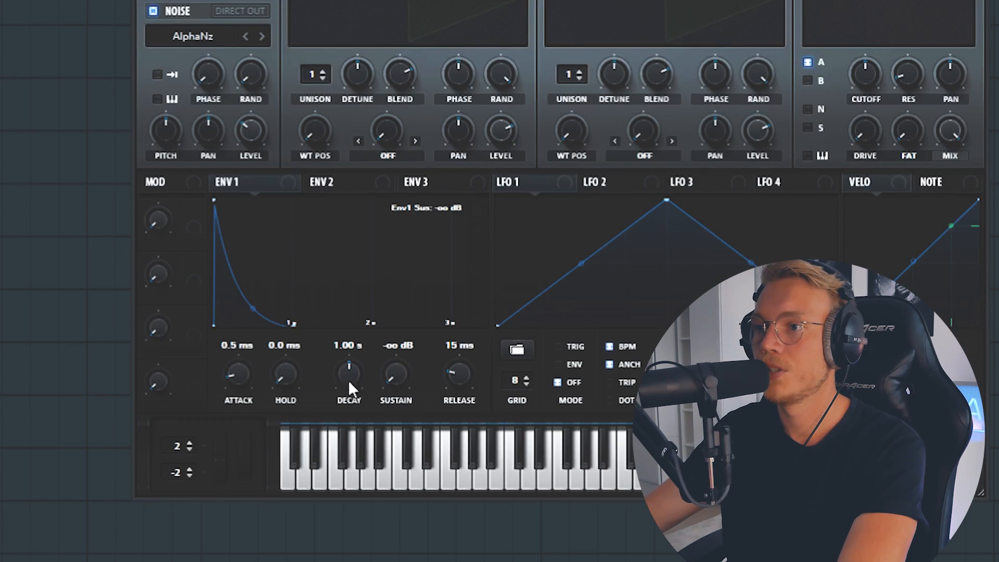
{"action": "left_click_drag", "start_coordinate": [422, 347], "coordinate": [423, 365]}
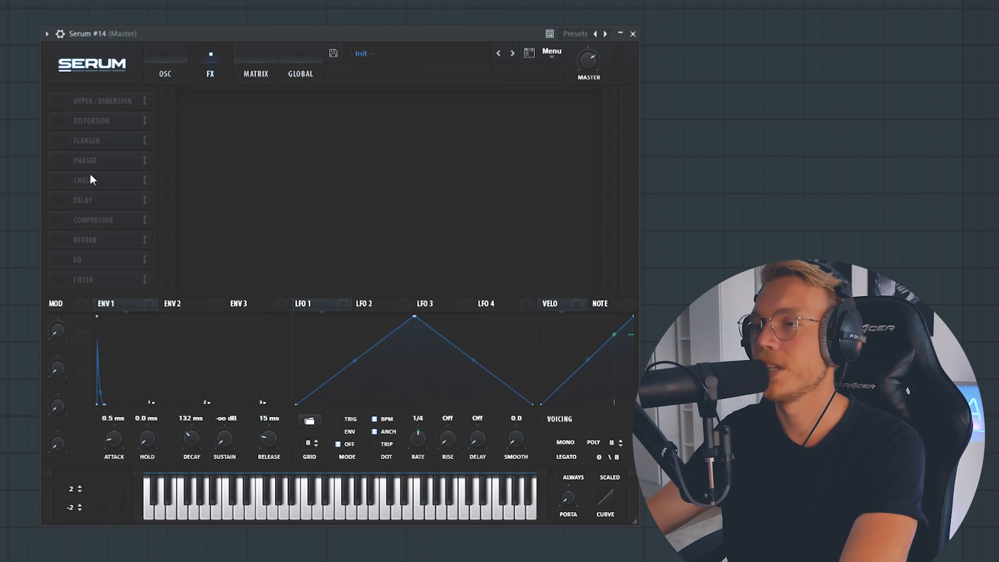
Cut Serum #14's lows with its EQ, modulate the high-band gain with Envelope 2, and place a high-frequency peak boost in Fruity Parametric EQ 2.
{"action": "left_click", "coordinate": [348, 125]}
{"action": "left_click_drag", "start_coordinate": [252, 104], "coordinate": [254, 87]}
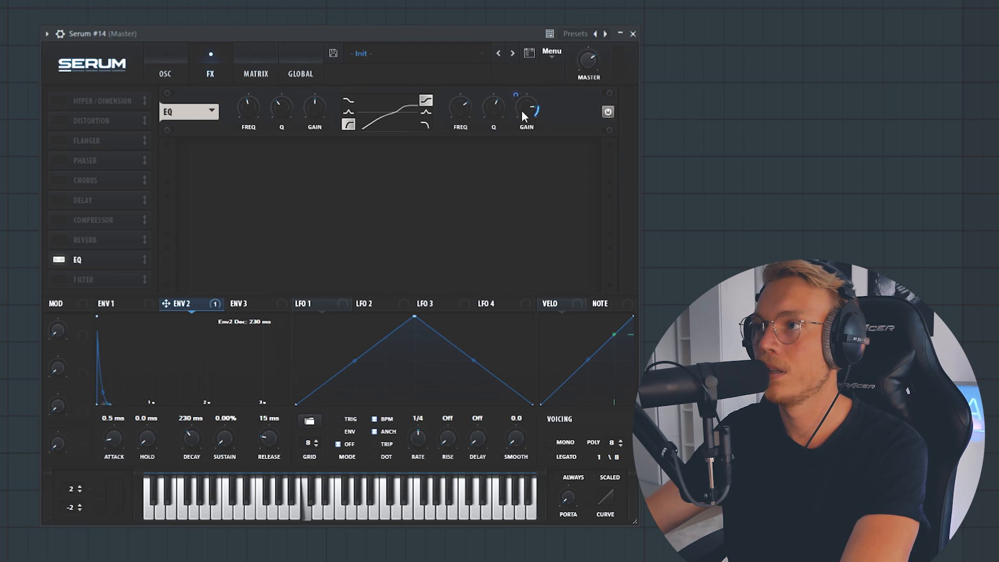
{"action": "left_click_drag", "start_coordinate": [521, 111], "coordinate": [520, 136]}
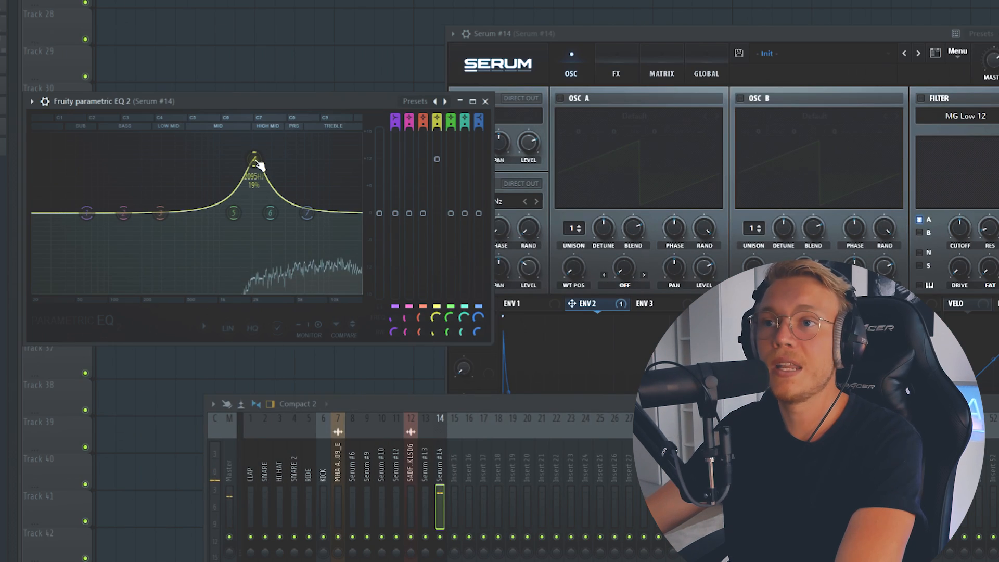
{"action": "left_click_drag", "start_coordinate": [259, 165], "coordinate": [309, 148]}
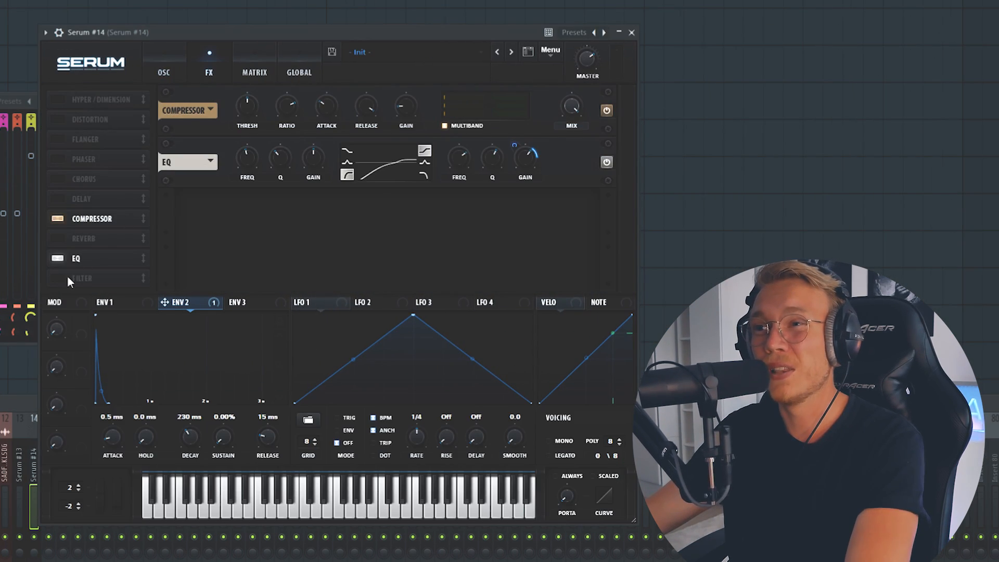
Add a filter effect of type Combs to Serum #14 and adjust its cutoff and drive.
{"action": "left_click", "coordinate": [58, 278]}
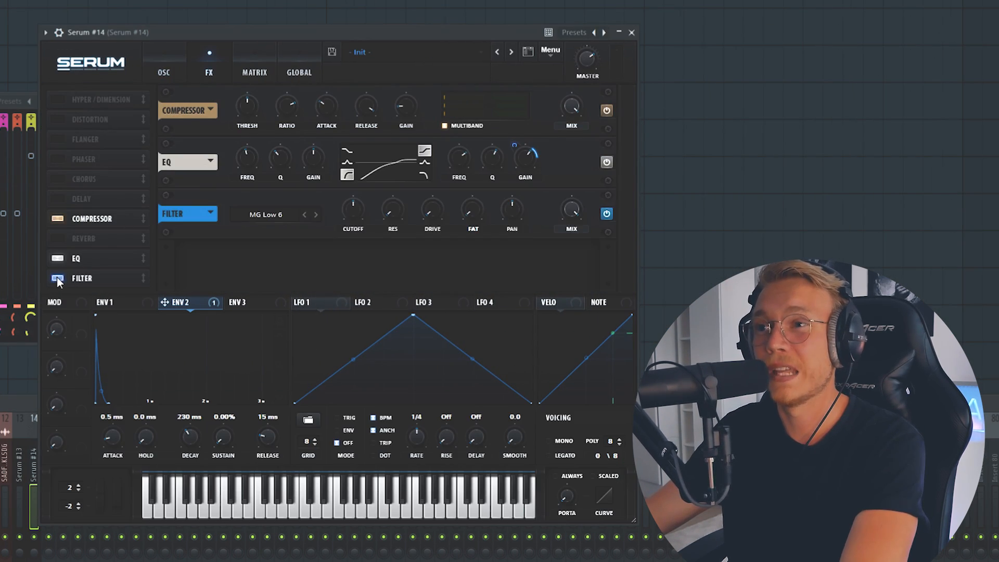
{"action": "left_click", "coordinate": [267, 217]}
{"action": "mouse_move", "coordinate": [281, 272]}
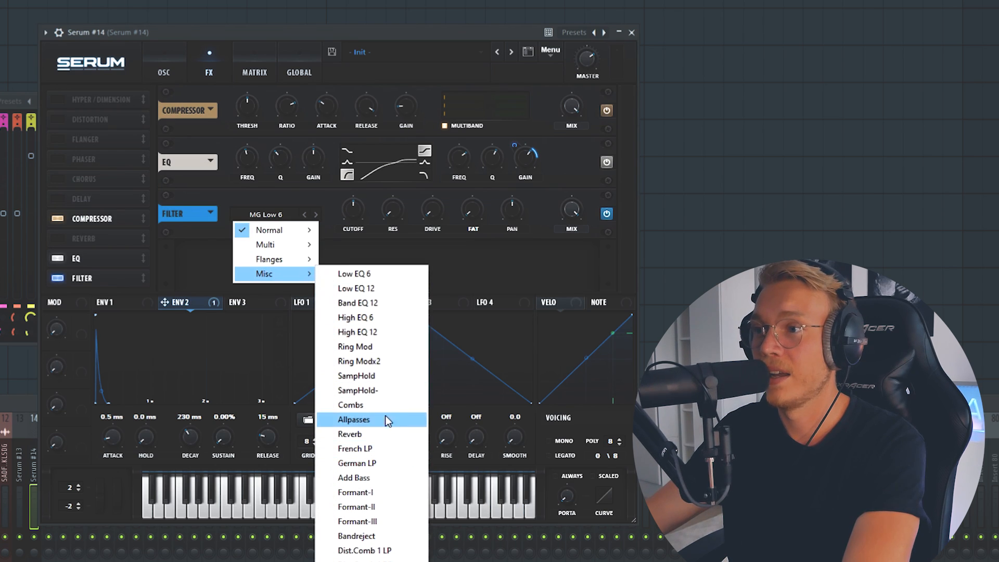
{"action": "left_click", "coordinate": [385, 404]}
{"action": "left_click_drag", "start_coordinate": [351, 213], "coordinate": [354, 252]}
{"action": "left_click_drag", "start_coordinate": [441, 224], "coordinate": [444, 177]}
{"action": "left_click_drag", "start_coordinate": [353, 209], "coordinate": [392, 136]}
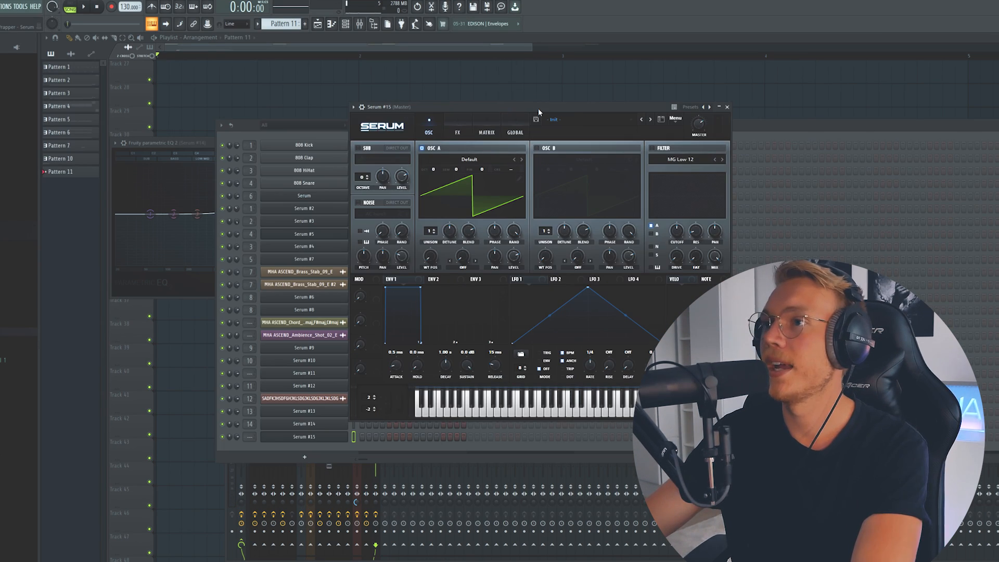
Add an EQ with a low cut to Serum #15 and assign Envelope 1 to its high-band gain.
{"action": "left_click_drag", "start_coordinate": [538, 108], "coordinate": [525, 111]}
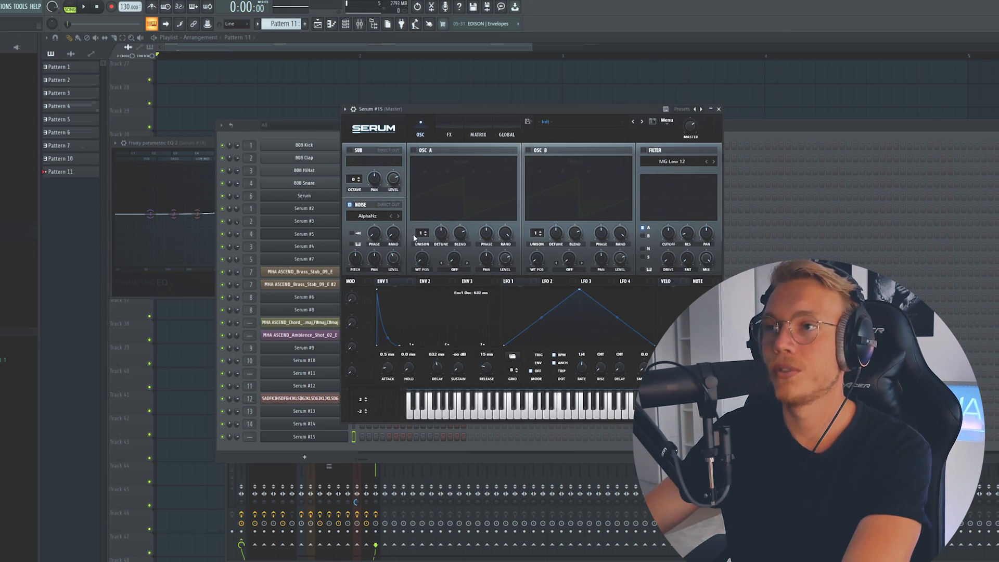
{"action": "left_click", "coordinate": [449, 135]}
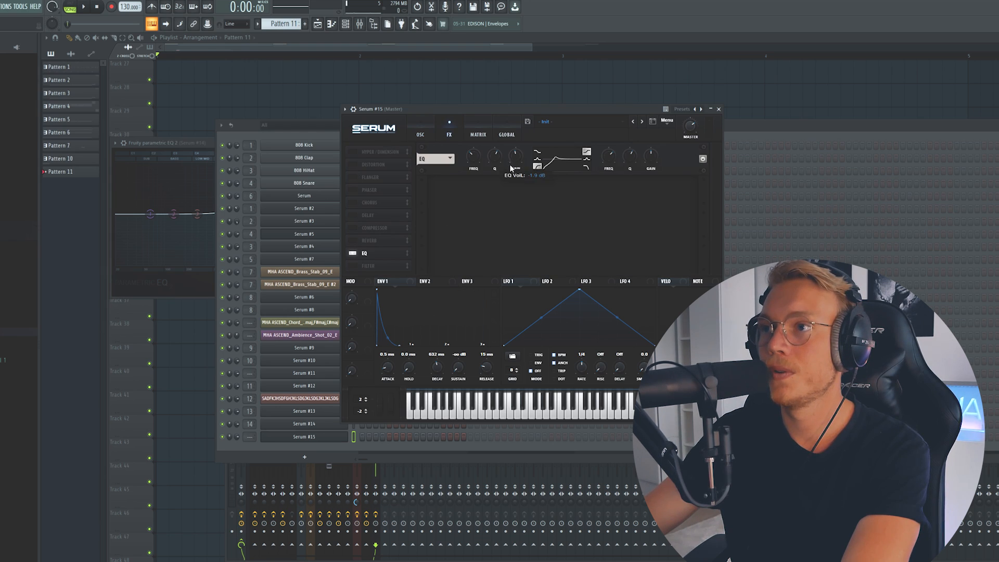
{"action": "left_click_drag", "start_coordinate": [495, 182], "coordinate": [500, 183]}
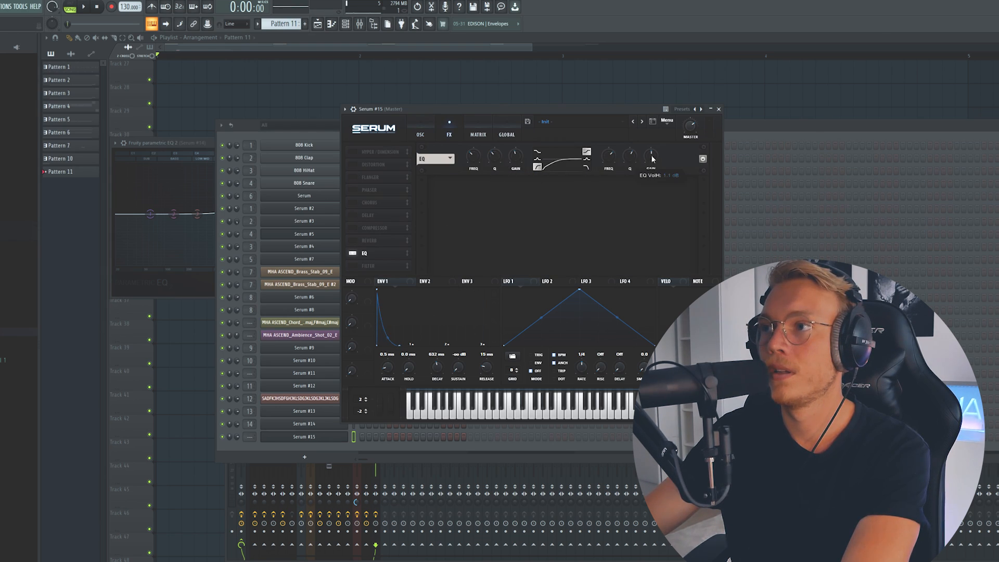
{"action": "left_click_drag", "start_coordinate": [384, 281], "coordinate": [648, 156]}
Add a filter effect to Serum #15 and set its type to Combs.
{"action": "left_click", "coordinate": [455, 193]}
{"action": "mouse_move", "coordinate": [481, 232]}
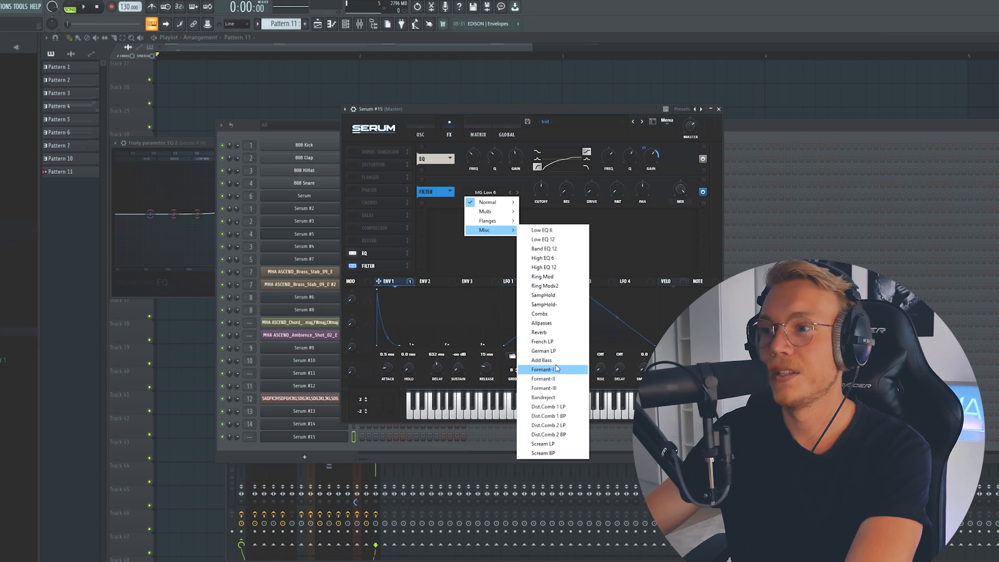
{"action": "left_click", "coordinate": [593, 314]}
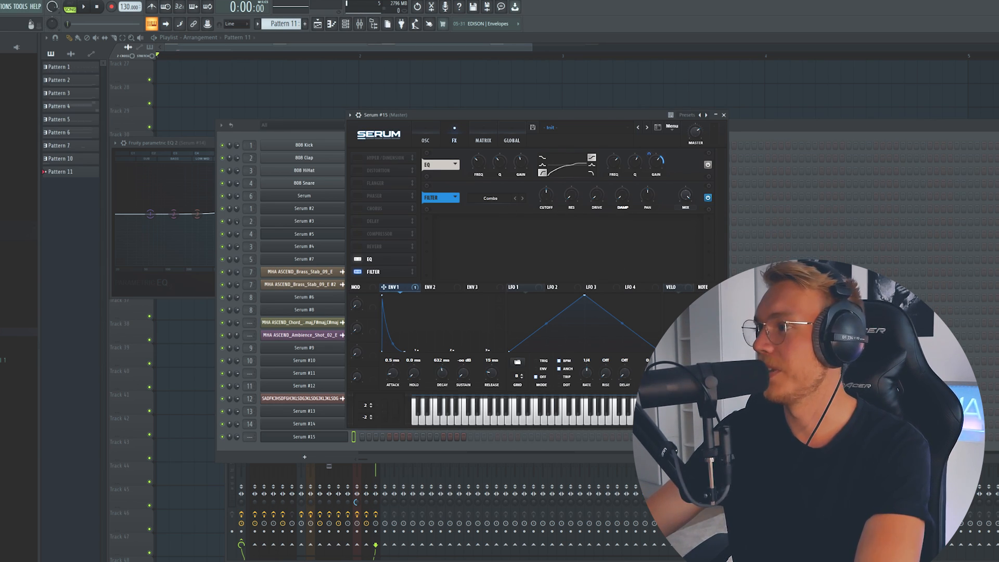
{"action": "key", "text": "F9"}
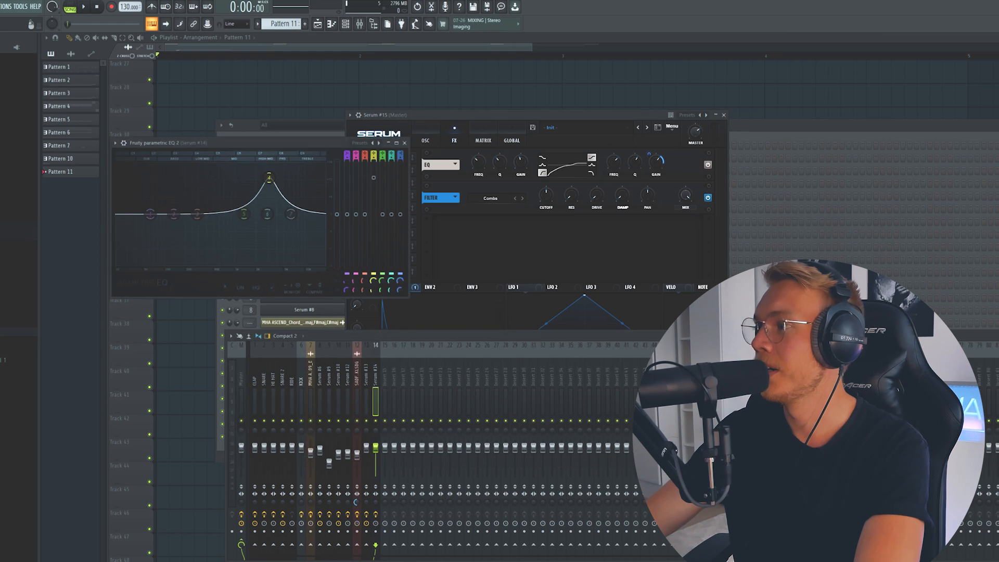
{"action": "left_click_drag", "start_coordinate": [193, 307], "coordinate": [188, 251]}
{"action": "left_click_drag", "start_coordinate": [240, 307], "coordinate": [230, 207]}
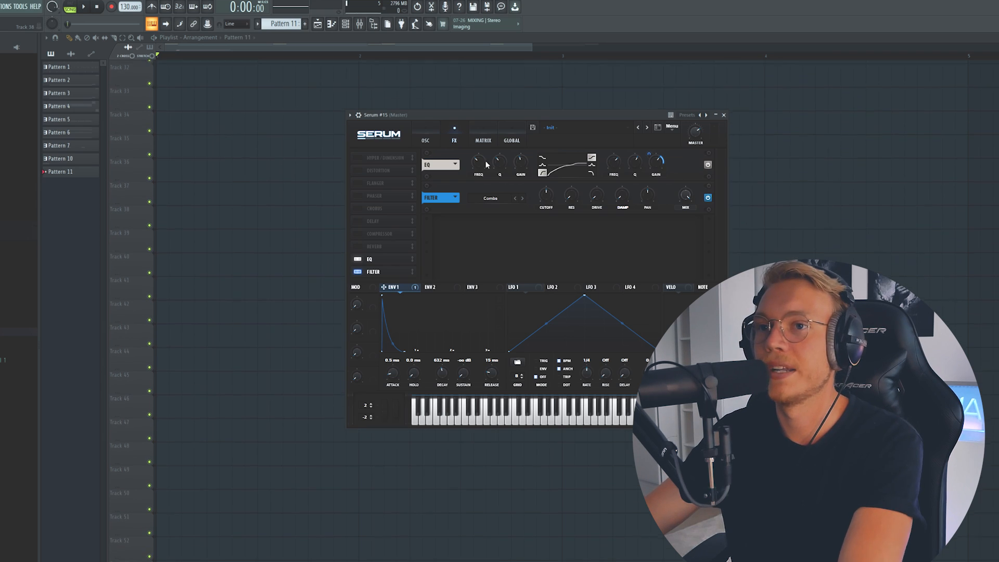
Lower the cutoff of the Combs filter in Serum #15.
{"action": "left_click_drag", "start_coordinate": [470, 115], "coordinate": [459, 119]}
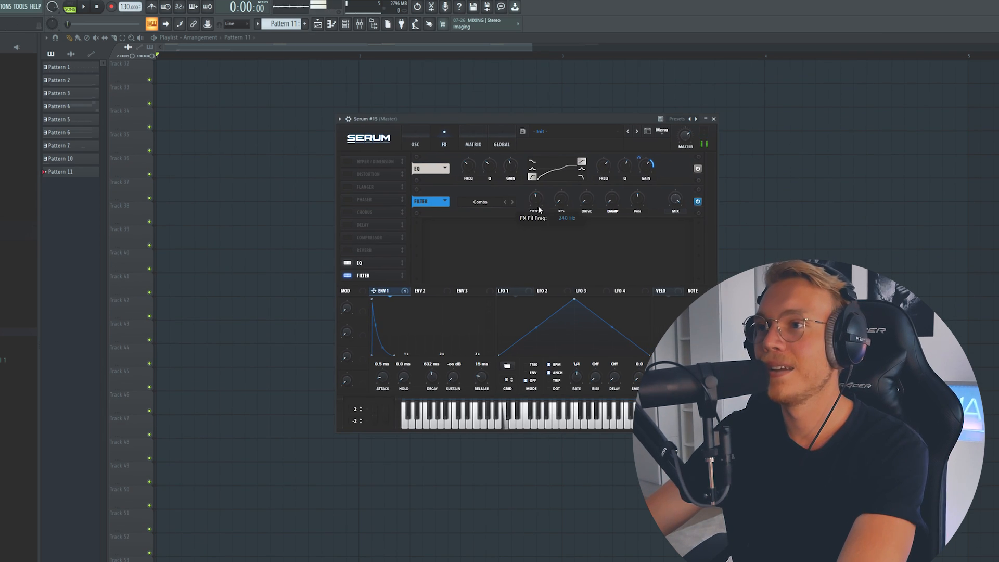
{"action": "left_click_drag", "start_coordinate": [539, 208], "coordinate": [541, 218]}
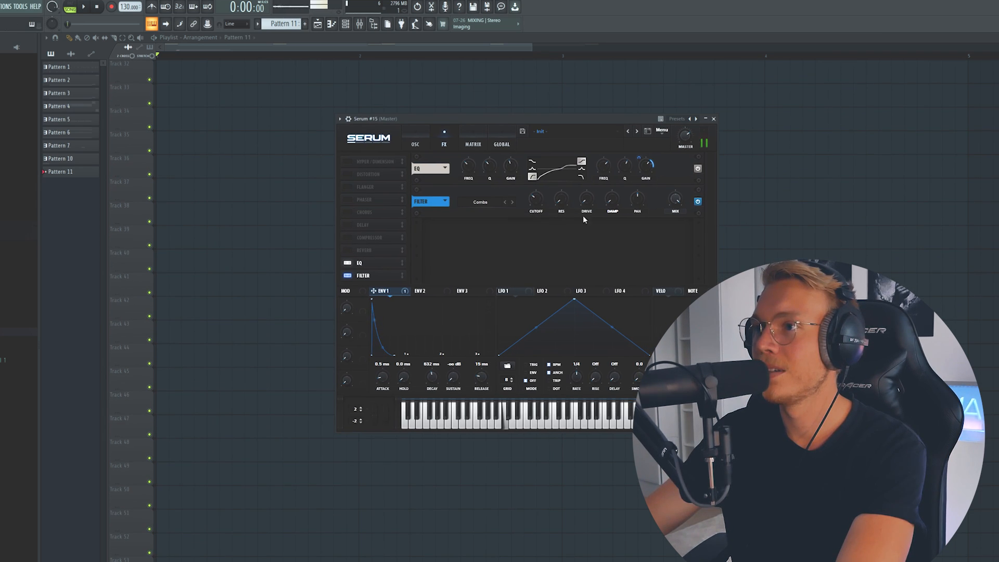
{"action": "left_click_drag", "start_coordinate": [465, 116], "coordinate": [470, 117]}
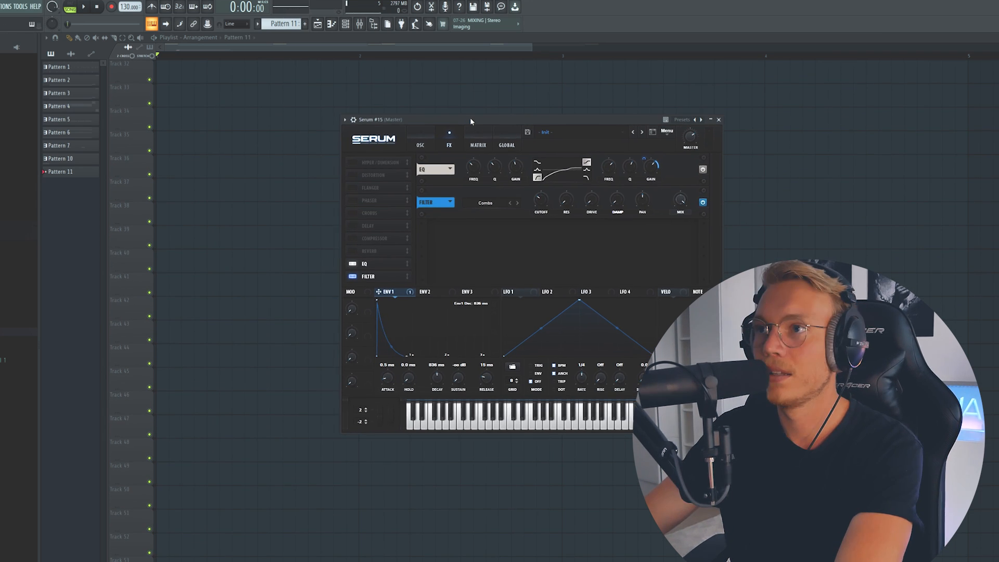
Route Serum #15 to mixer insert 15 and boost a peak in Fruity Parametric EQ 2 on that track.
{"action": "left_click", "coordinate": [359, 27]}
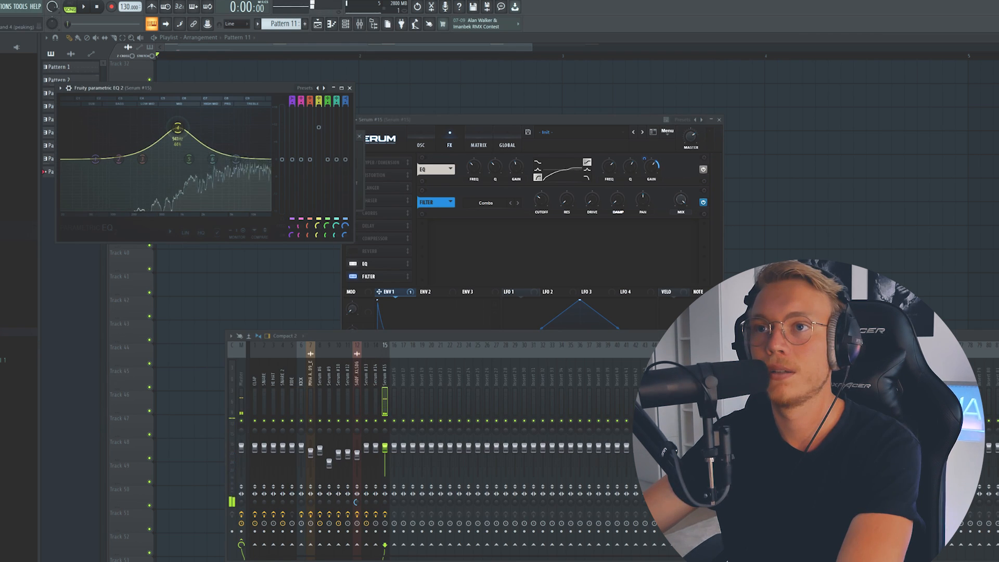